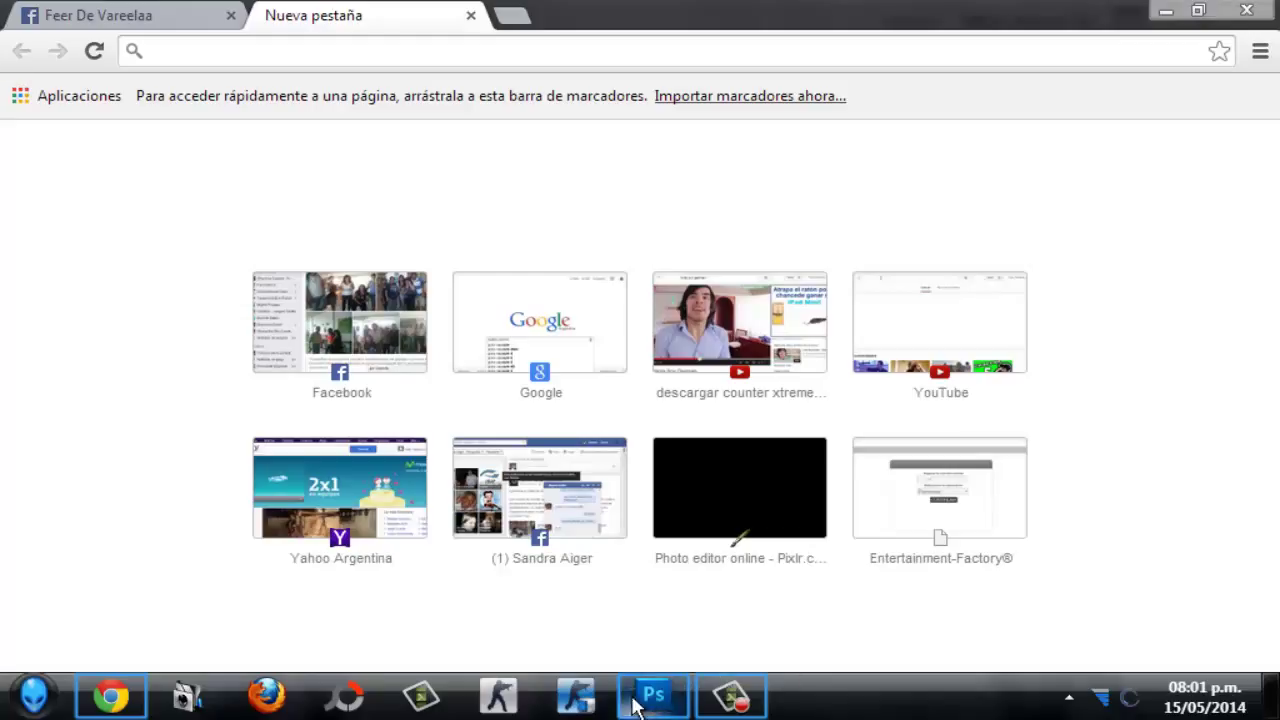
- Open the Google home page in the browser's new tab
click(648, 702)
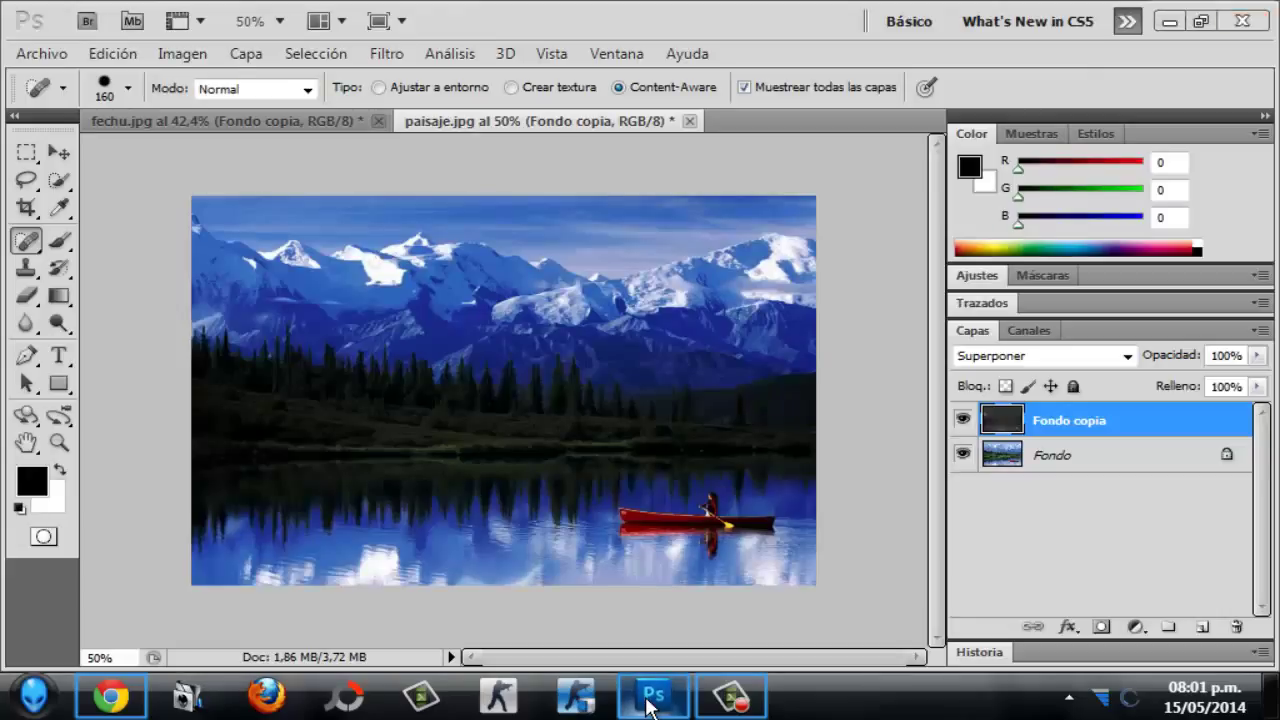
click(648, 702)
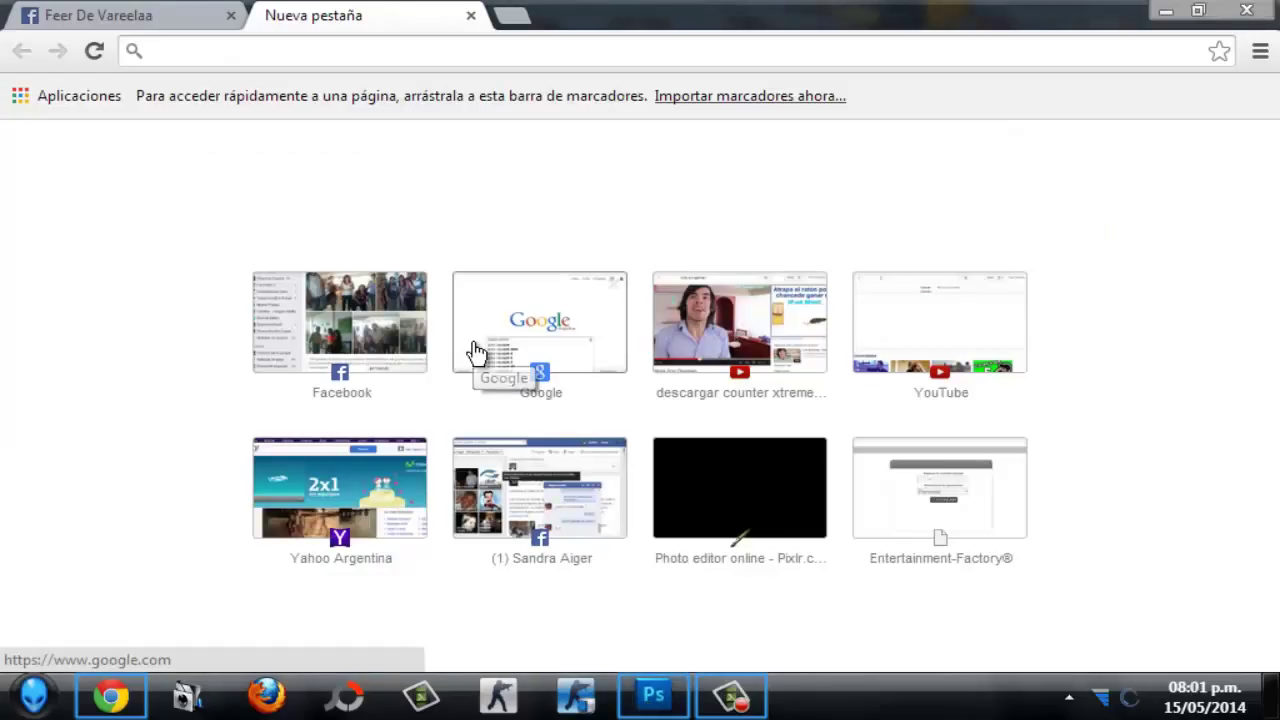
click(558, 335)
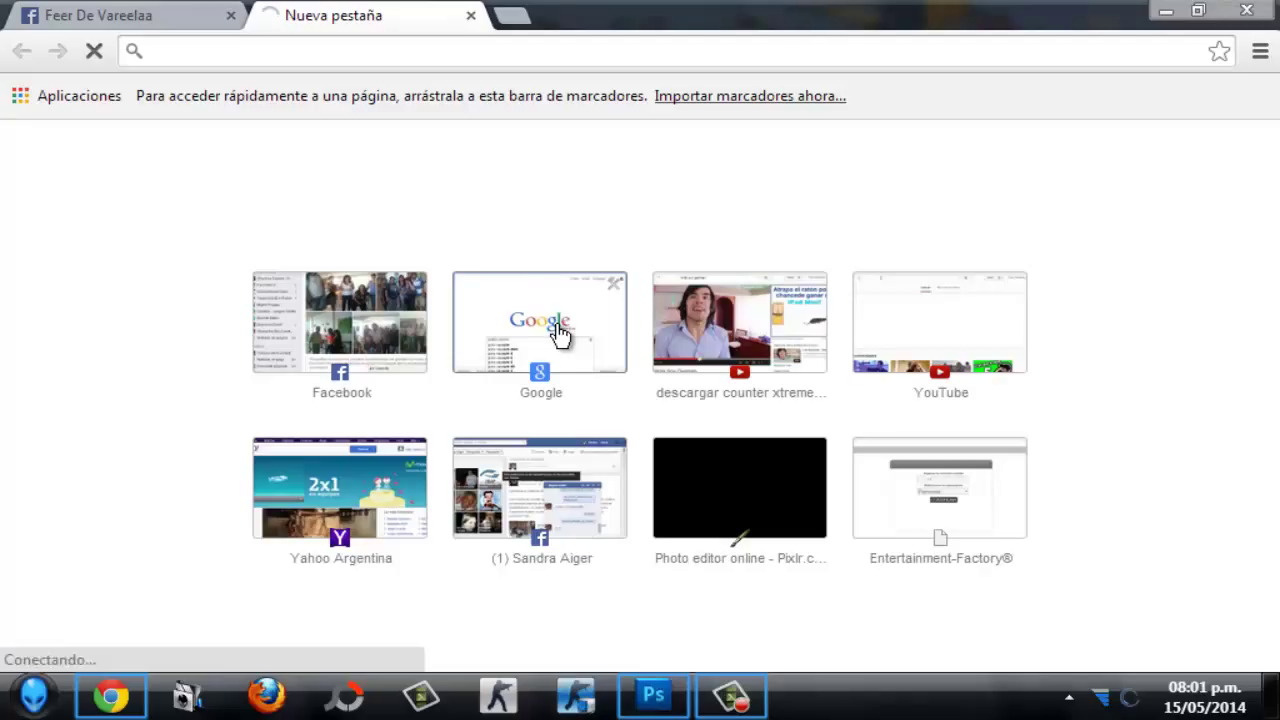
- Switch to Photoshop and create a new blank document at the default Photoshop size with a white background
click(648, 694)
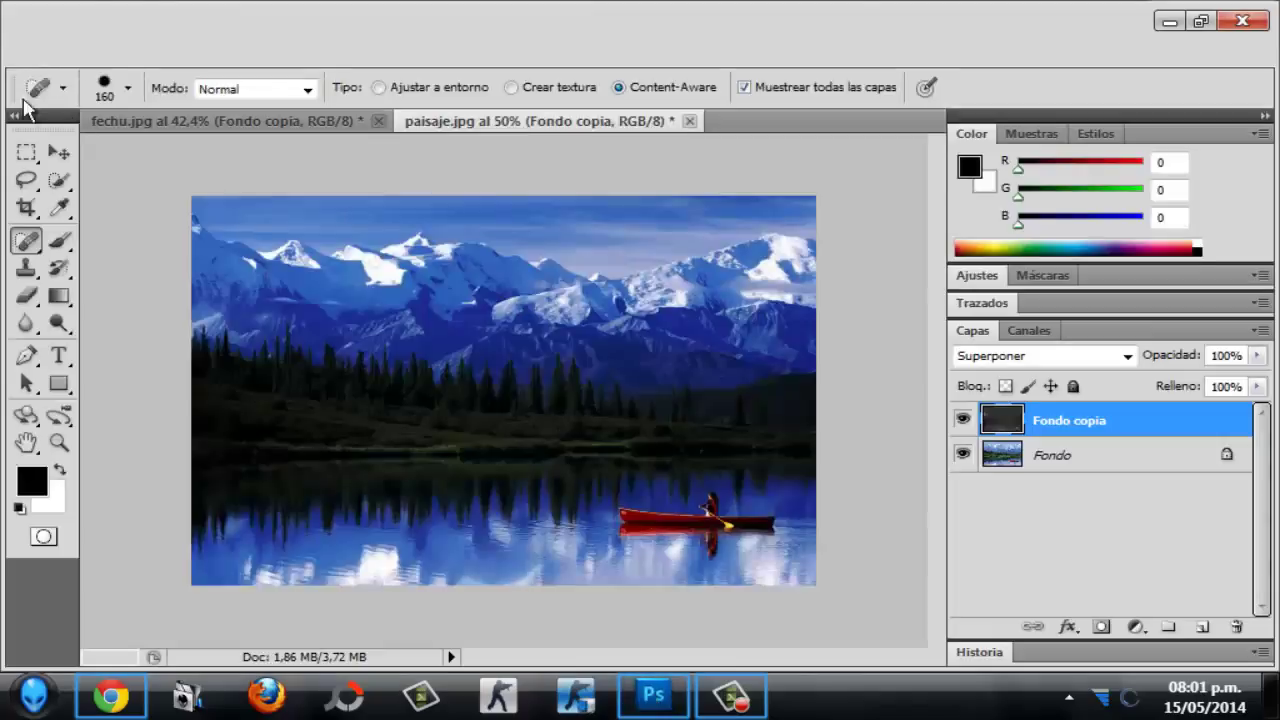
click(44, 56)
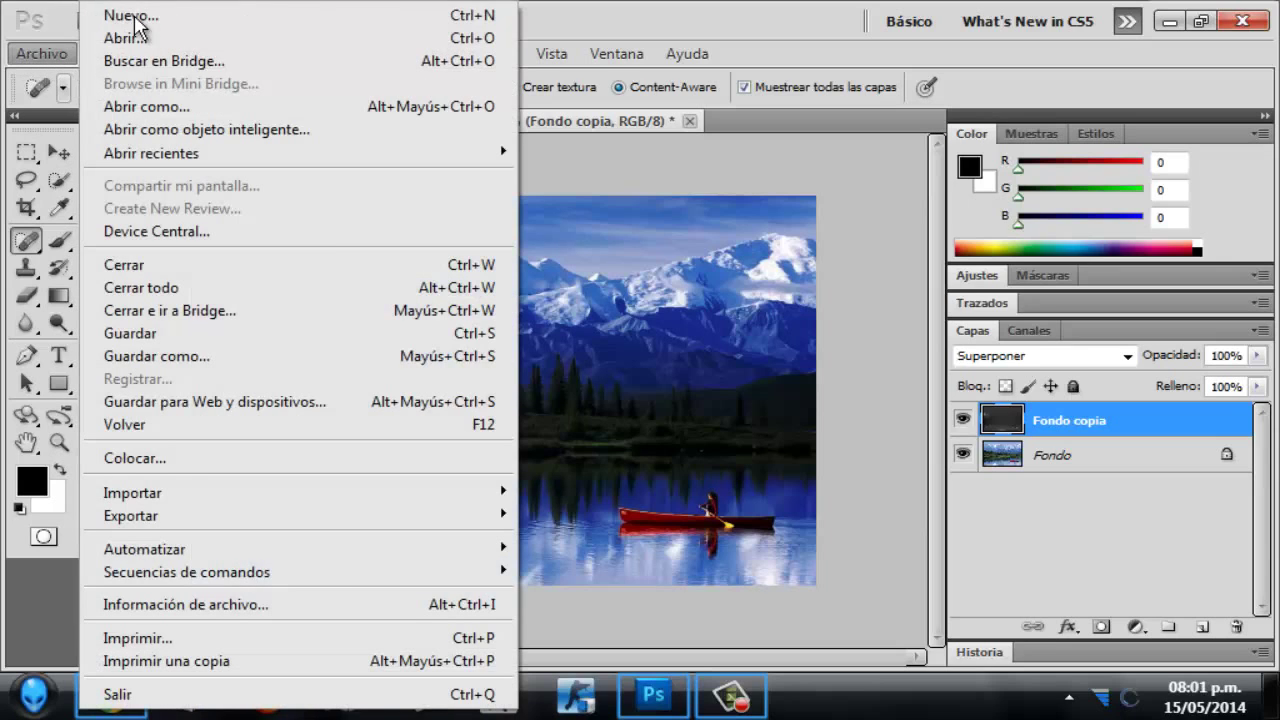
click(120, 14)
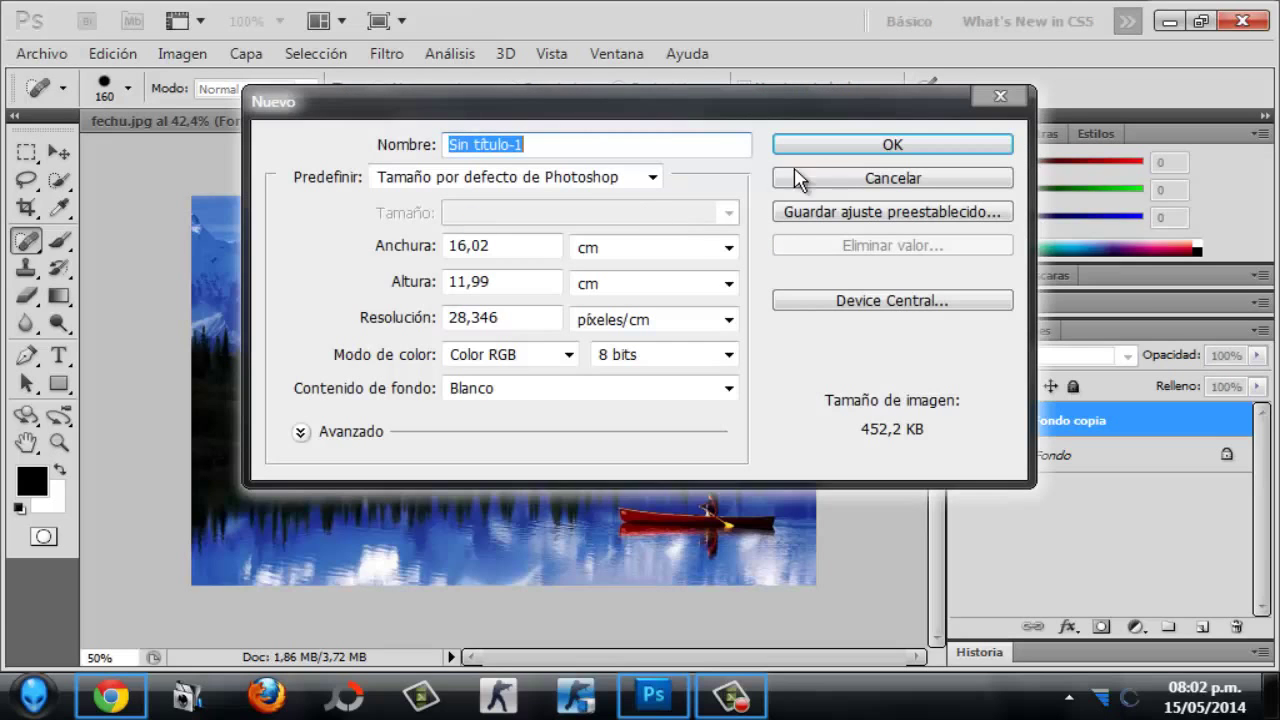
click(826, 155)
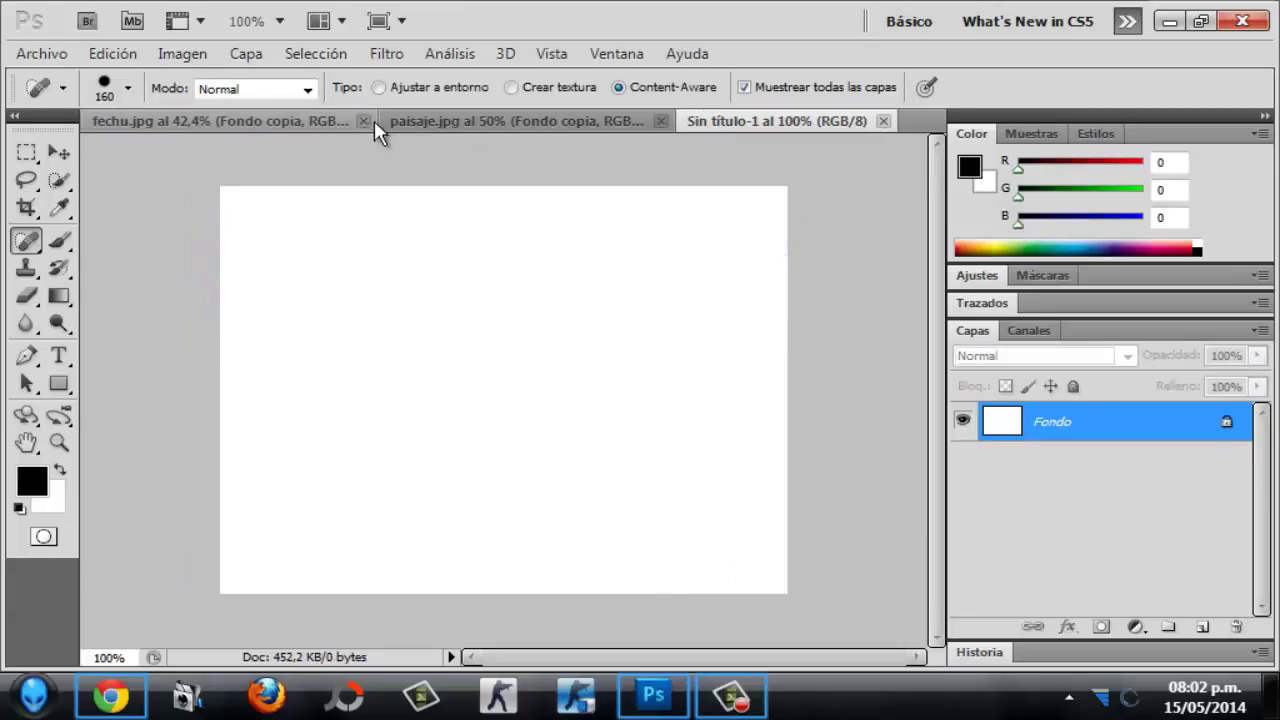
- Close the documents fechu.jpg and paisaje.jpg without saving their changes
click(369, 120)
click(378, 120)
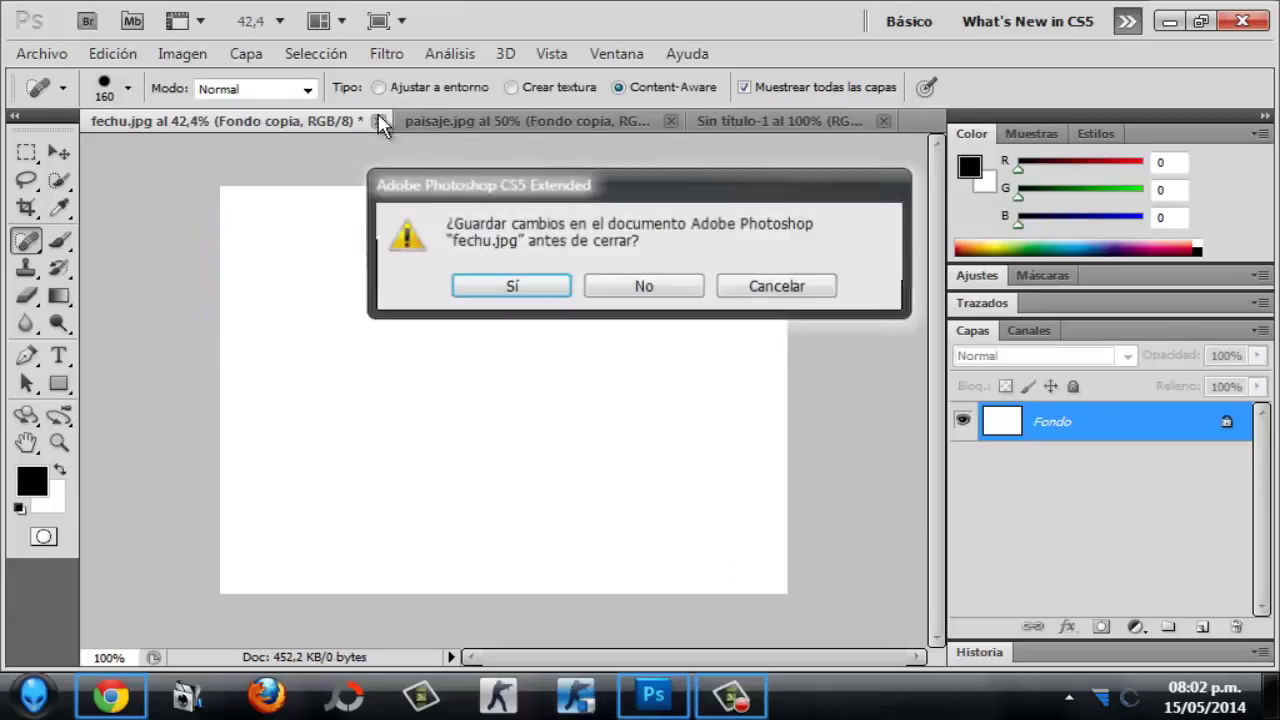
click(644, 286)
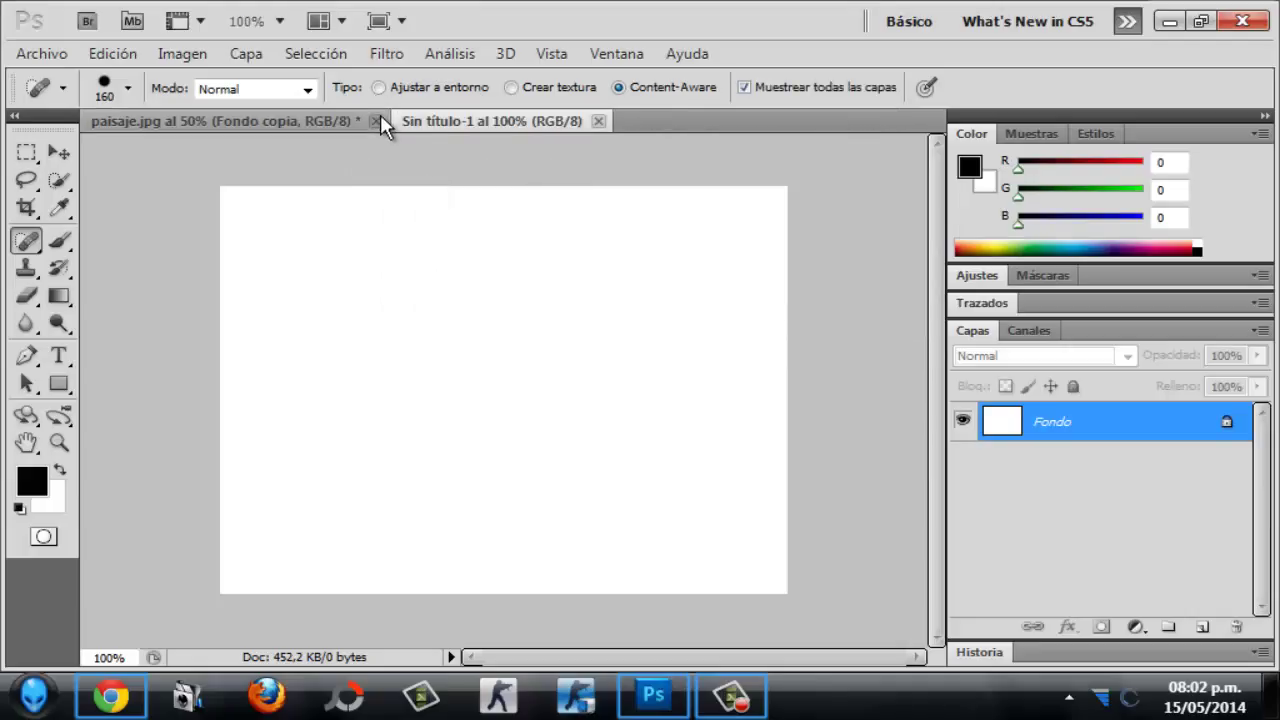
click(378, 120)
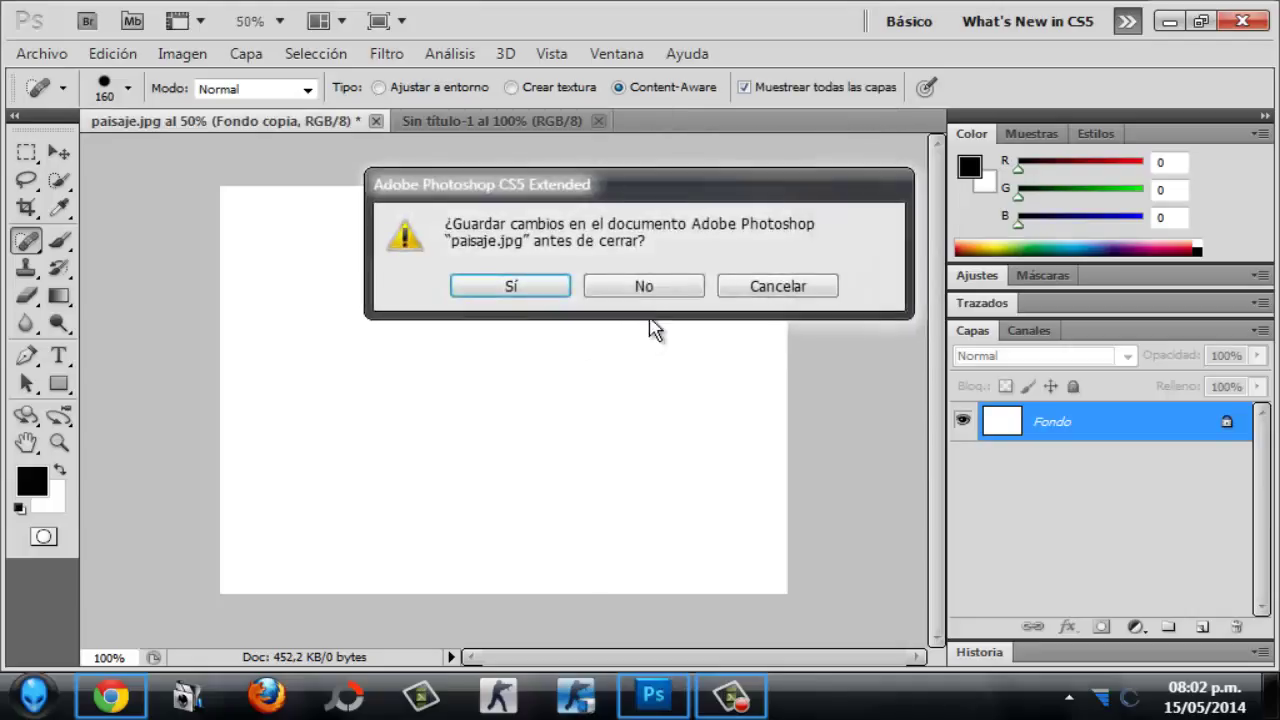
click(653, 292)
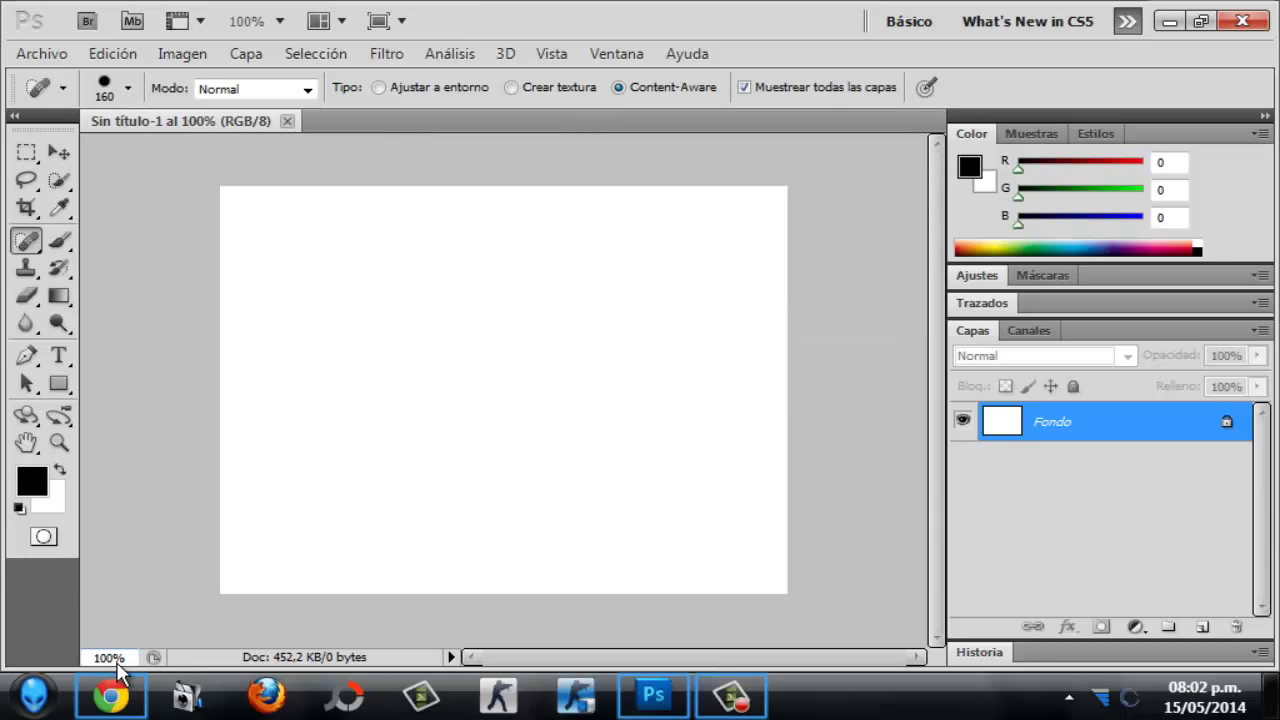
- Switch to Chrome and search Google Images for "paisajes"
click(112, 698)
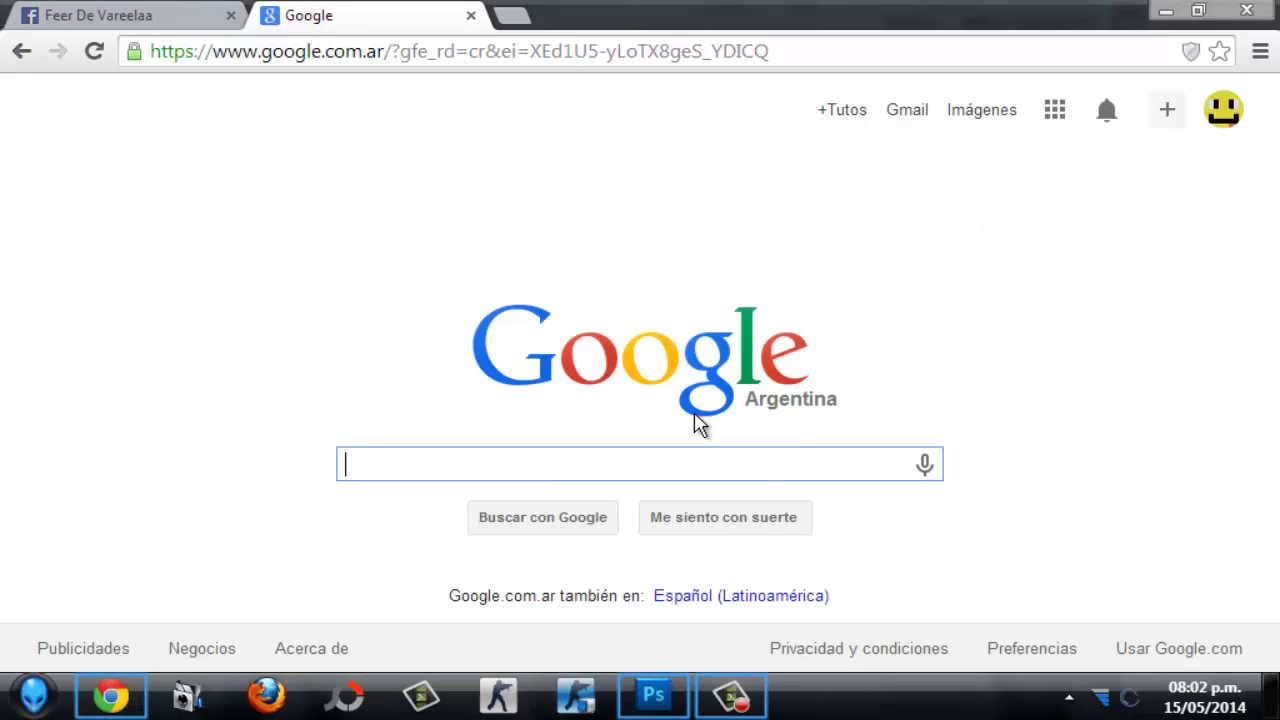
click(992, 112)
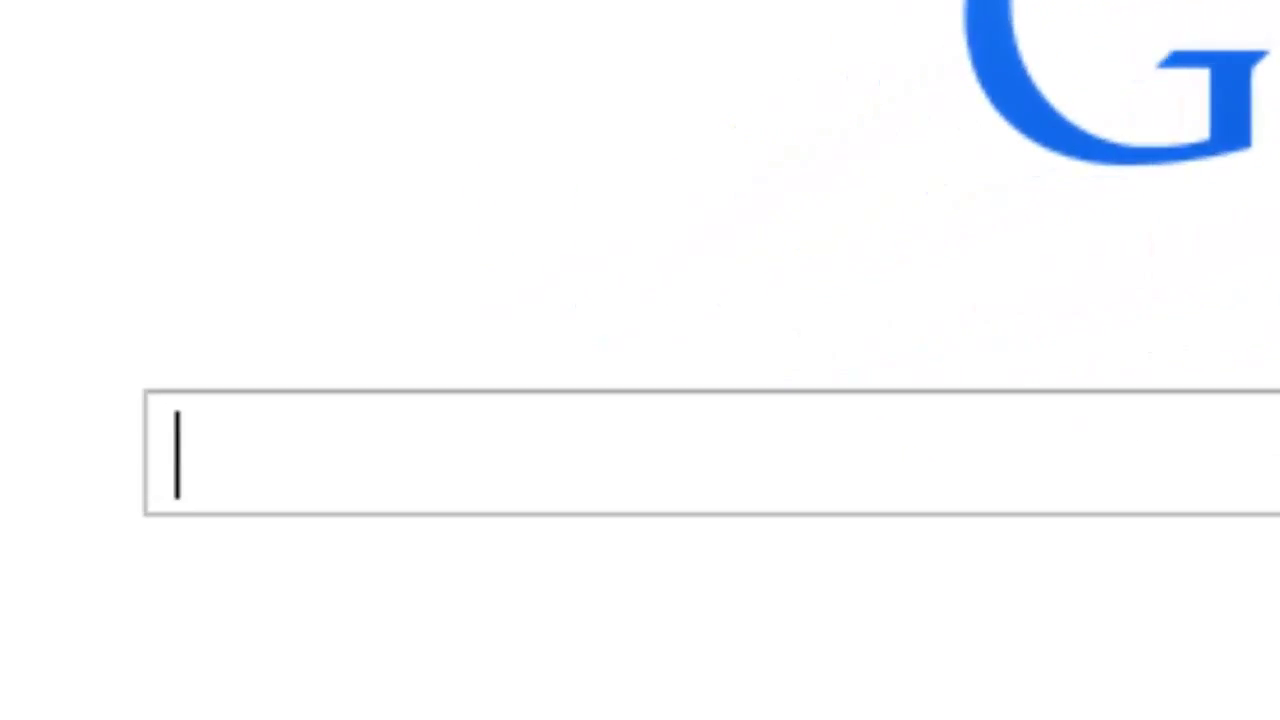
text(pai)
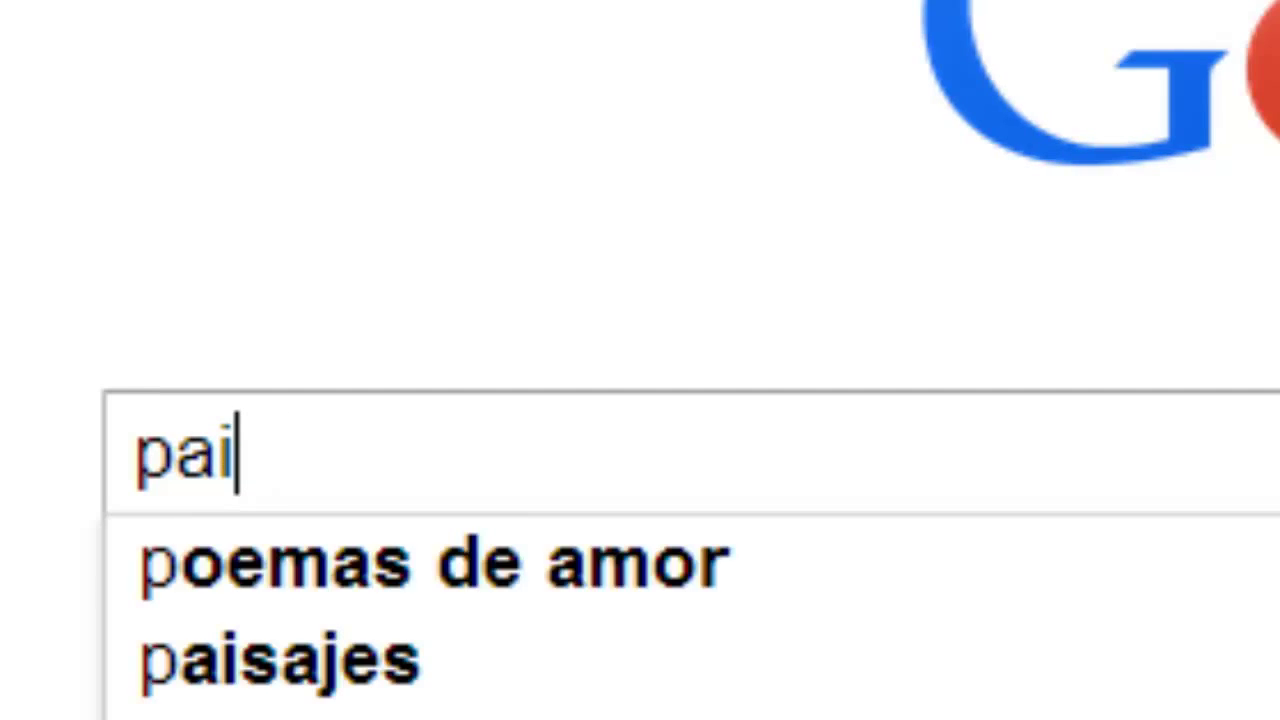
text(sajes)
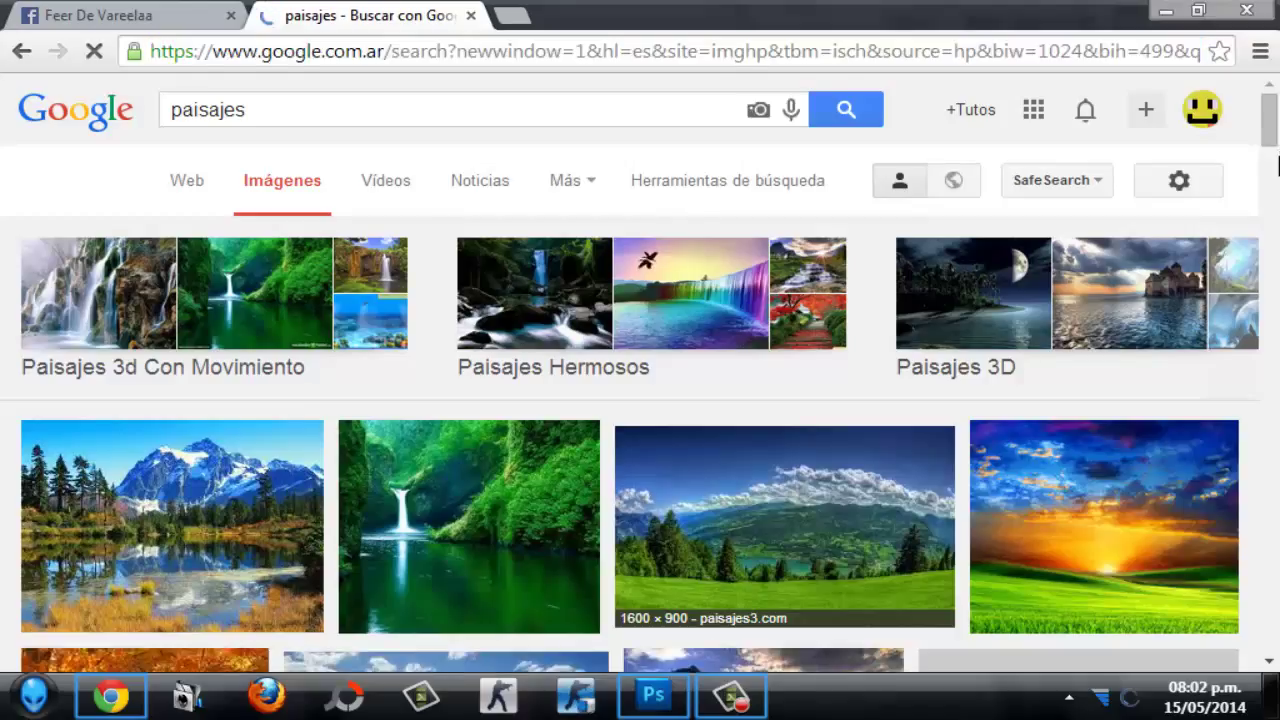
- Browse the image results and open the preview of the 1600 × 1000 blue snowy mountain lake from fondoswiki.com
scroll(1278, 165, down, 5)
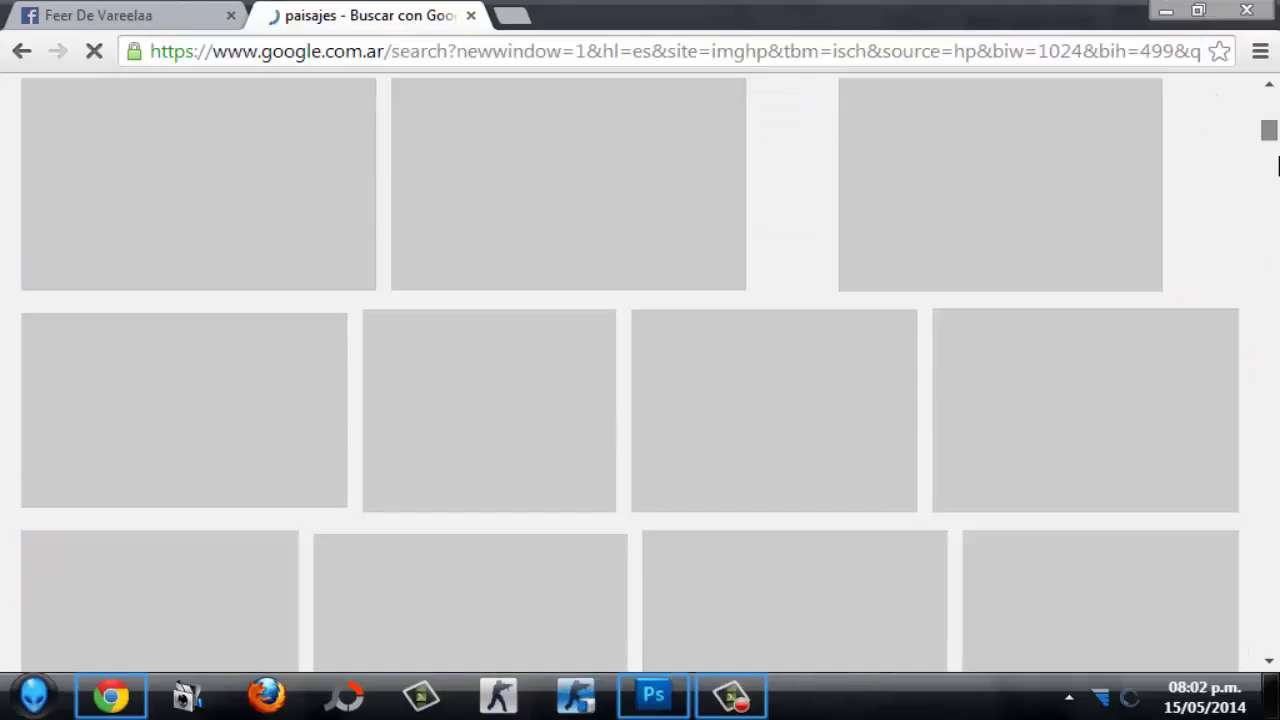
scroll(1278, 165, down, 1)
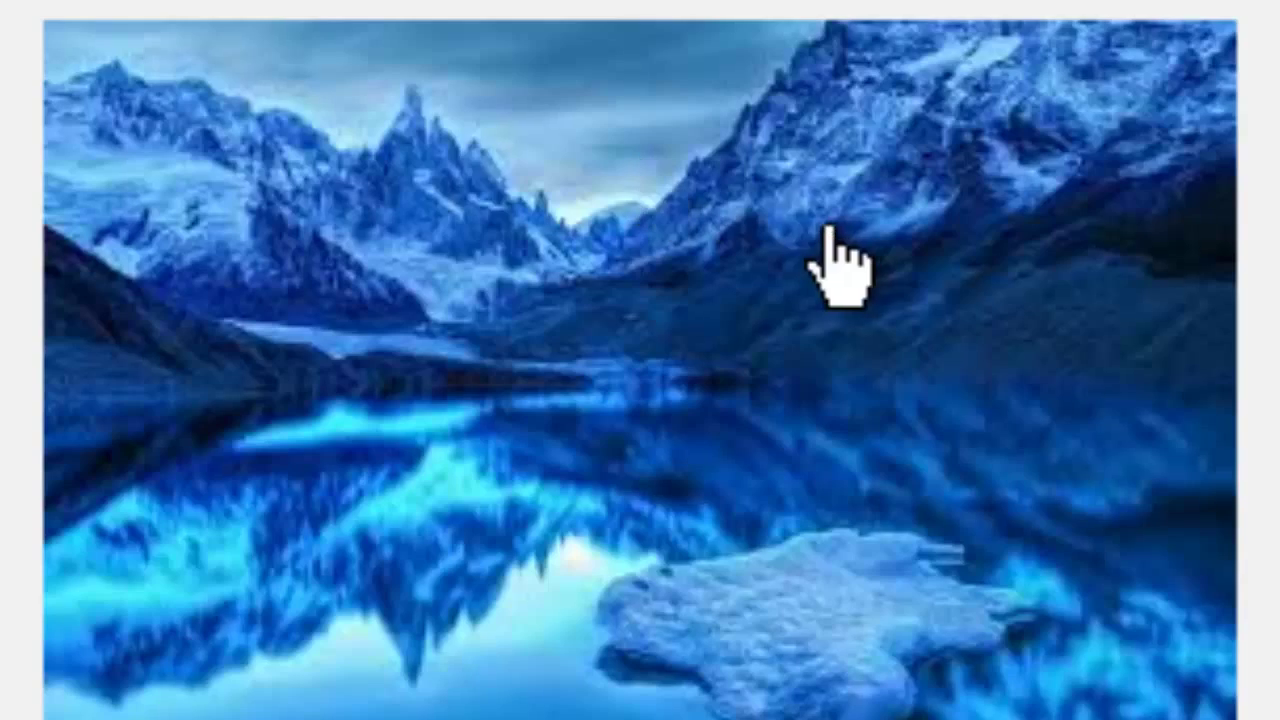
mouse_move(609, 523)
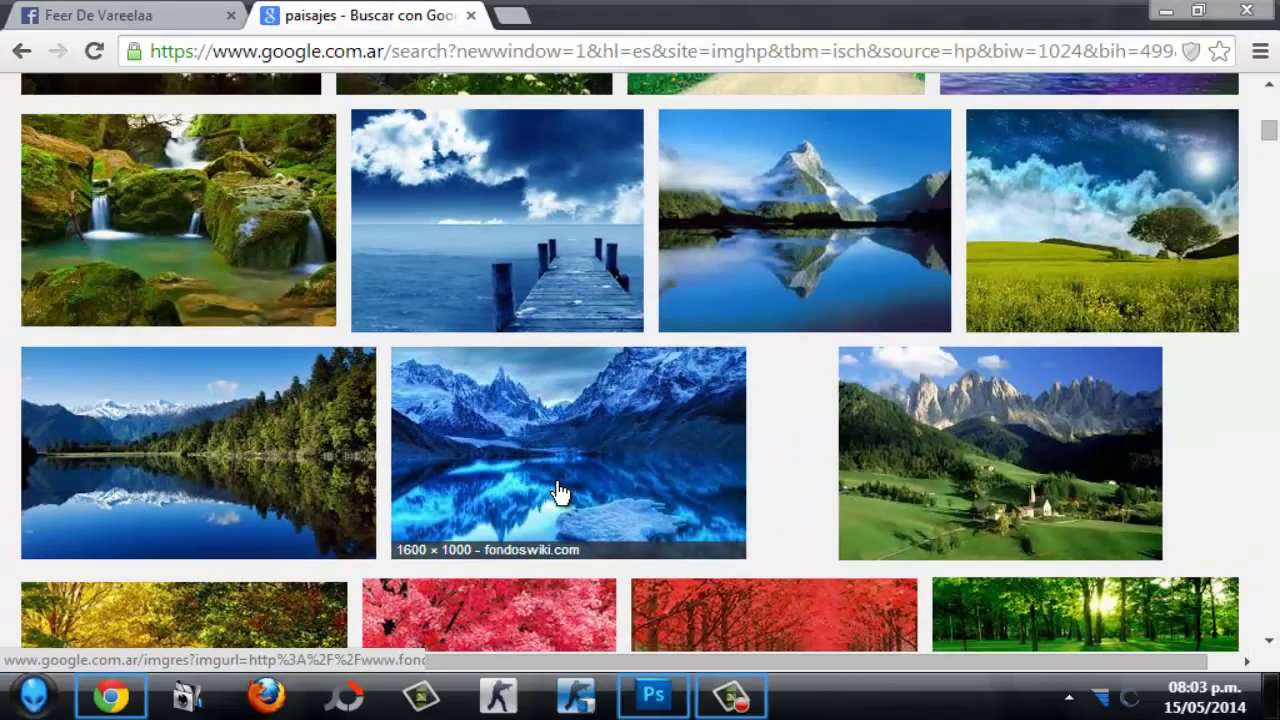
click(594, 457)
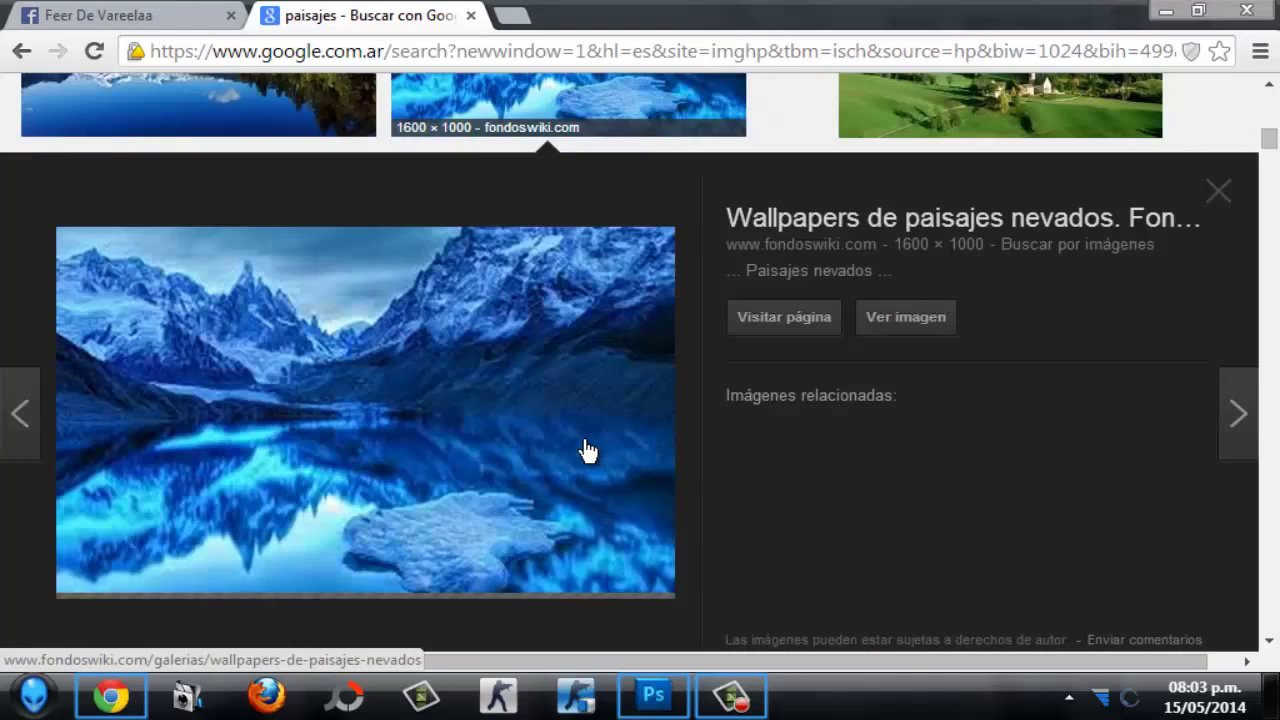
right_click(407, 392)
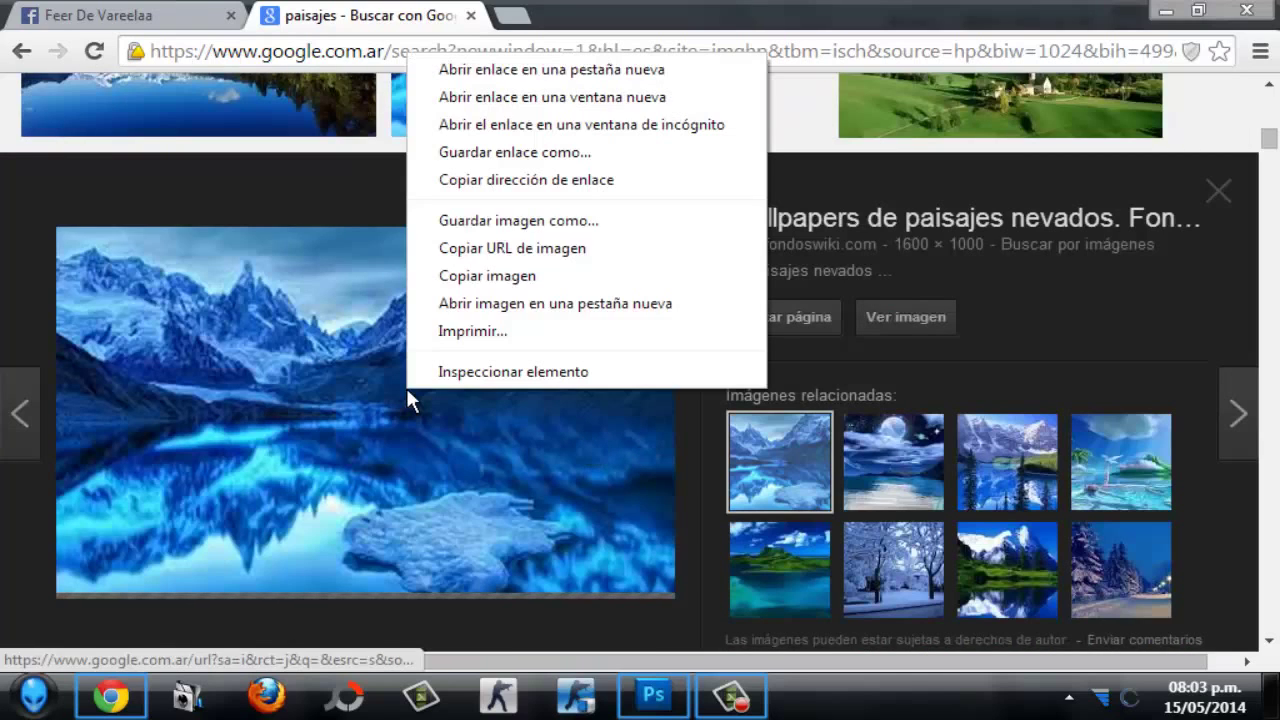
click(499, 222)
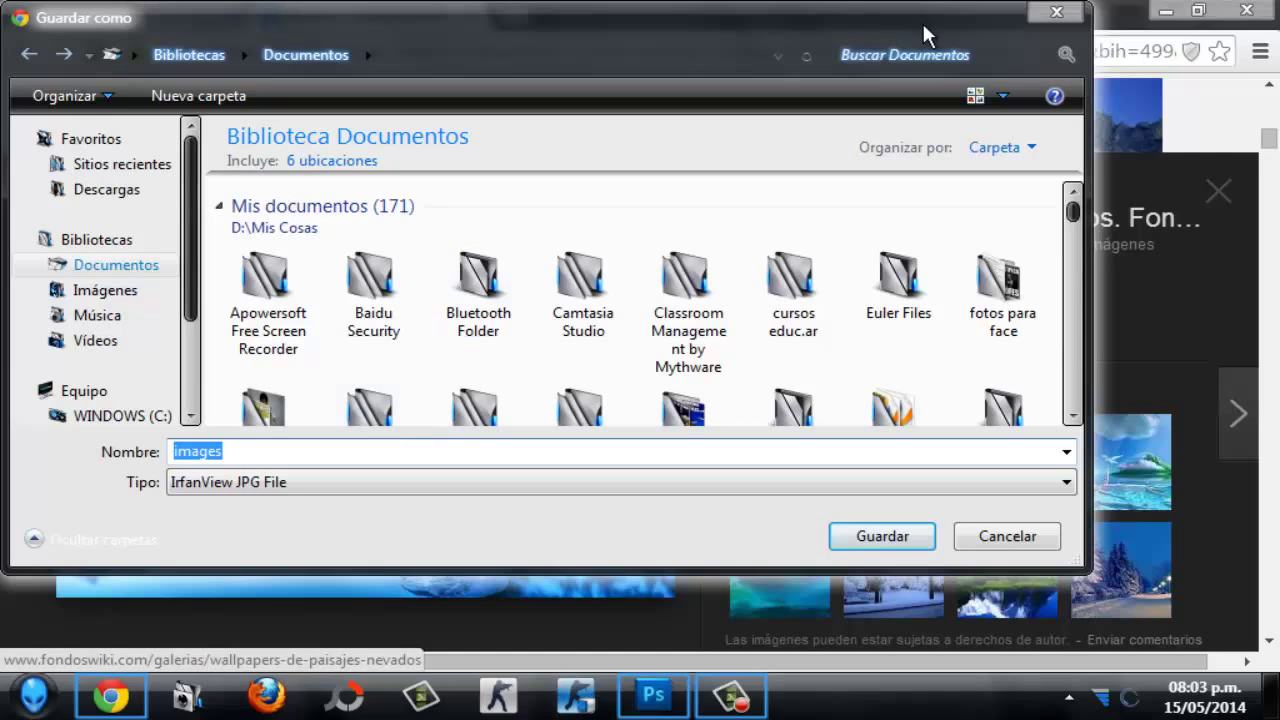
click(1050, 15)
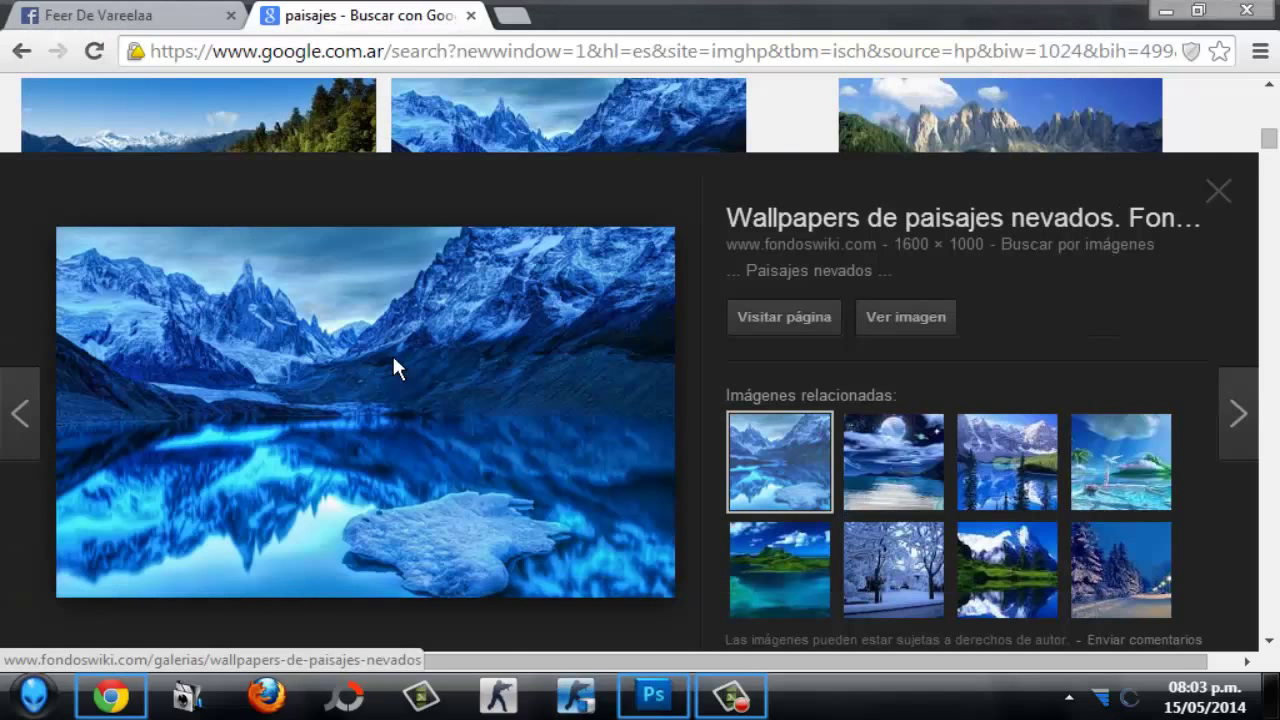
- Save the previewed mountain lake image to the Documentos library under the name "paisaje 2"
right_click(395, 355)
click(544, 189)
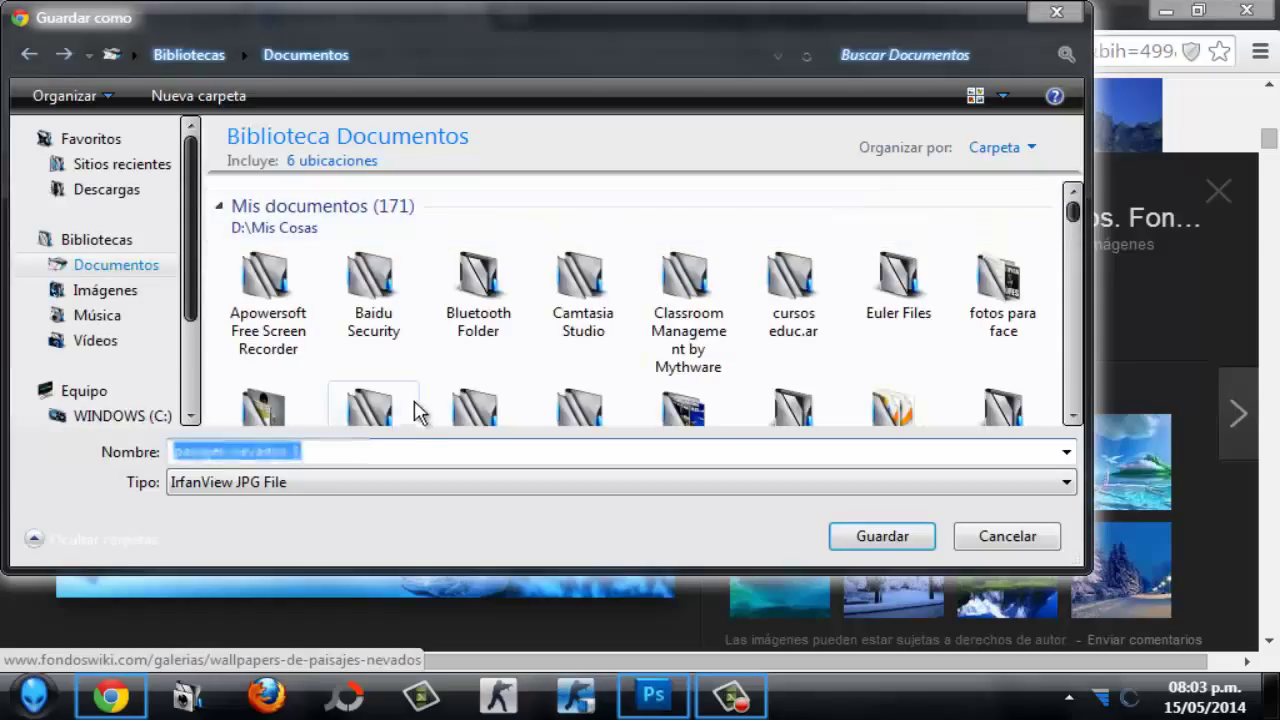
key(BackSpace)
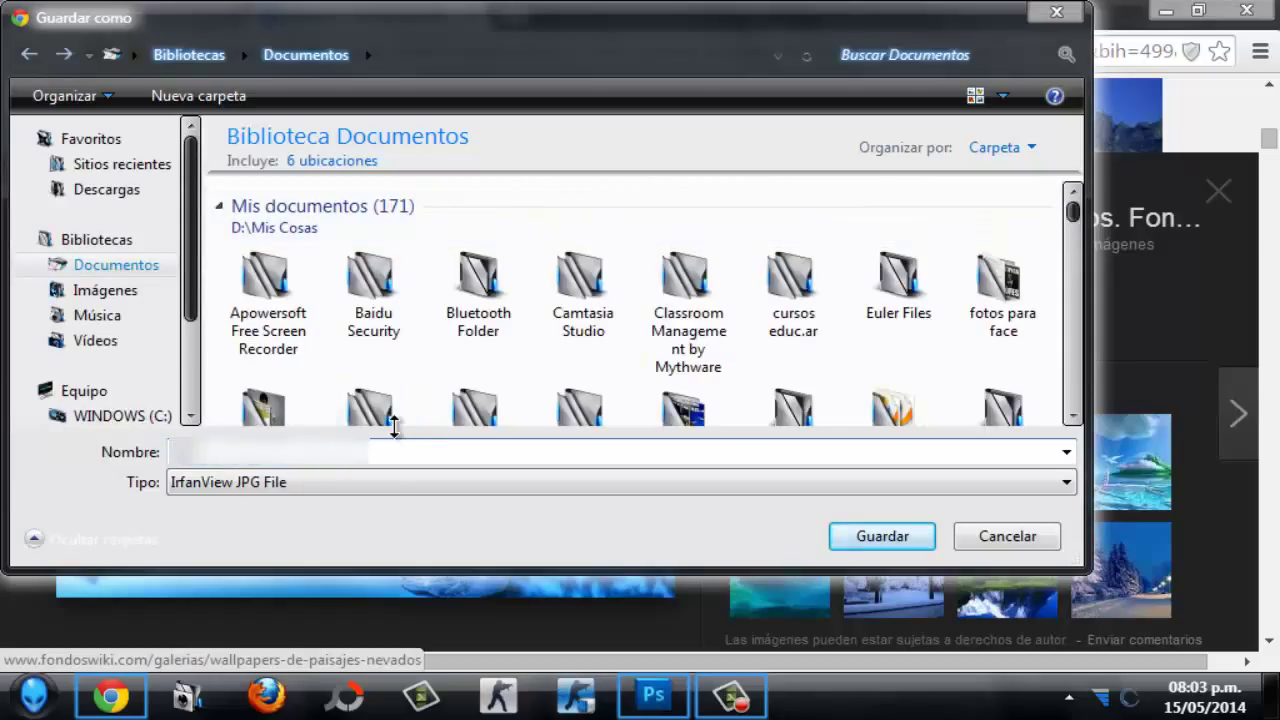
text(p)
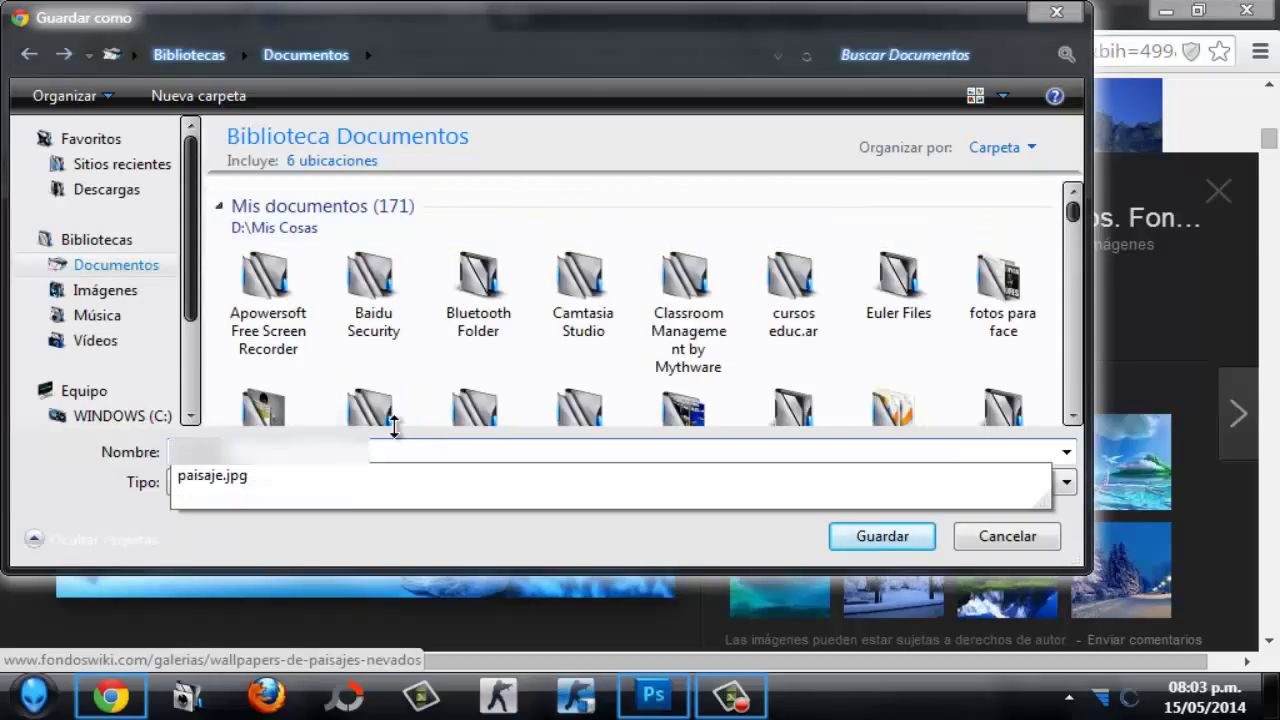
key(Escape)
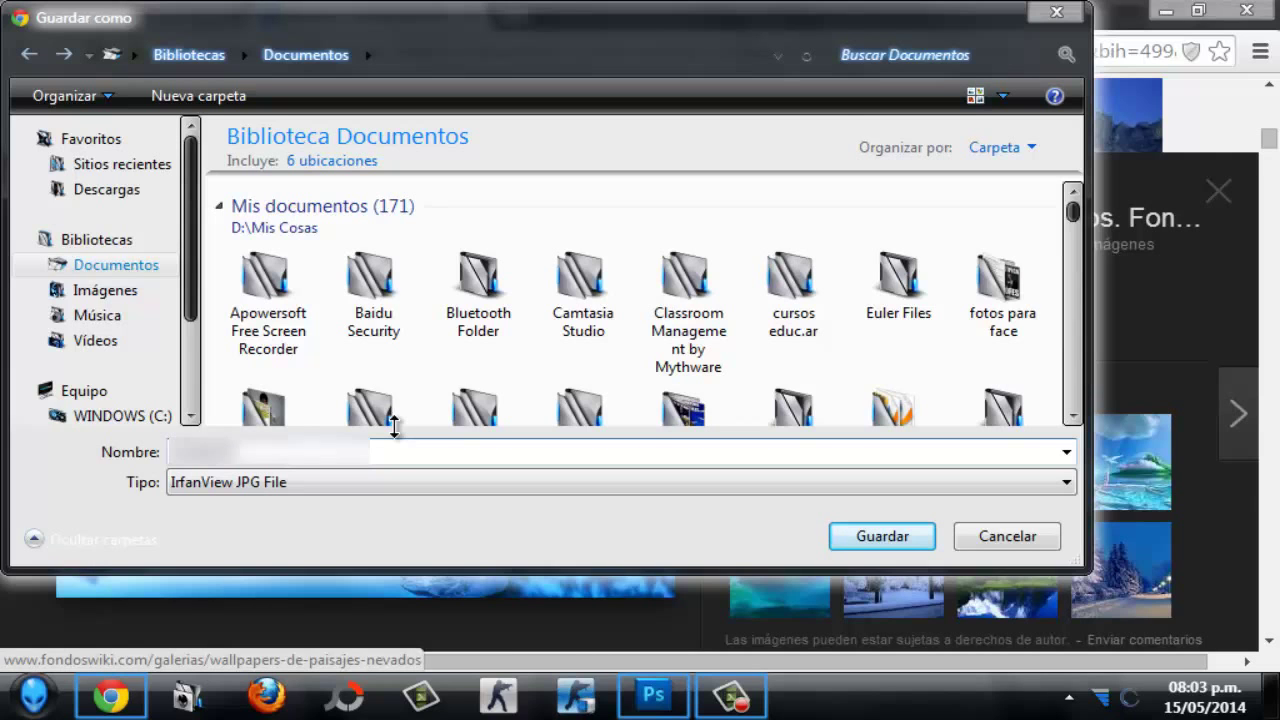
key(Return)
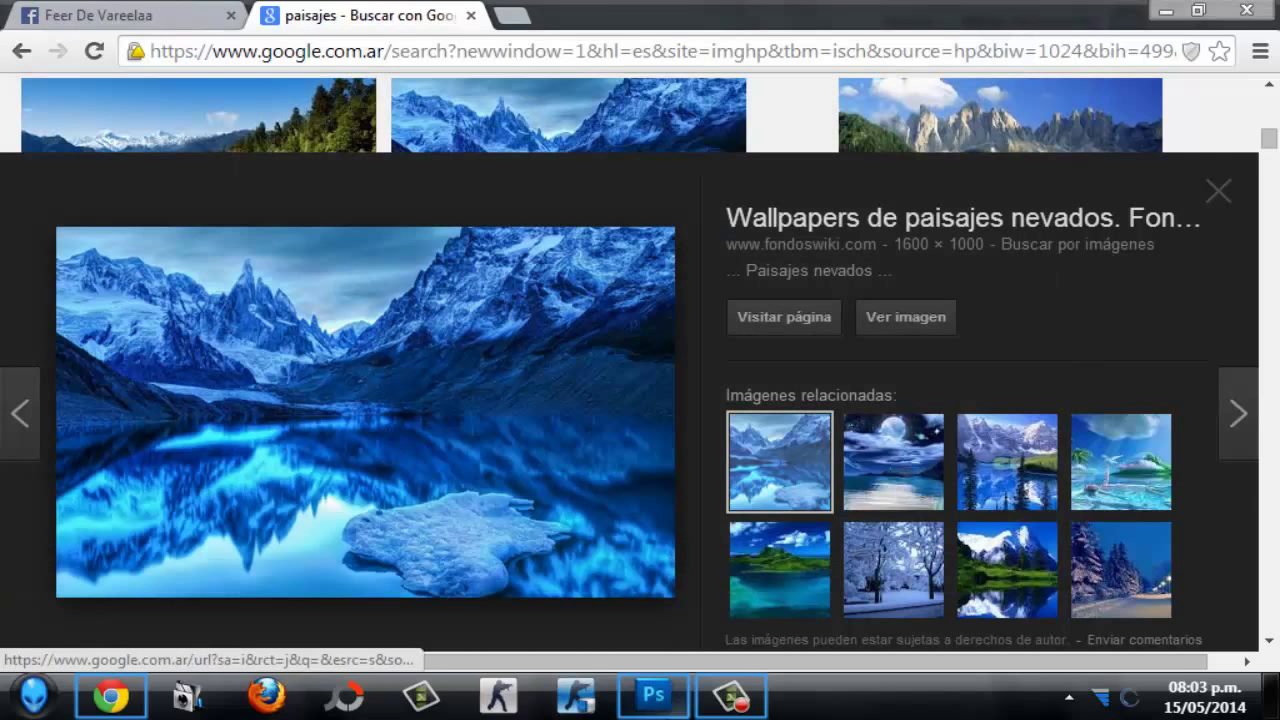
- Switch to Photoshop, open paisaje 2.jpg from Mis documentos, and close the blank untitled document
click(653, 694)
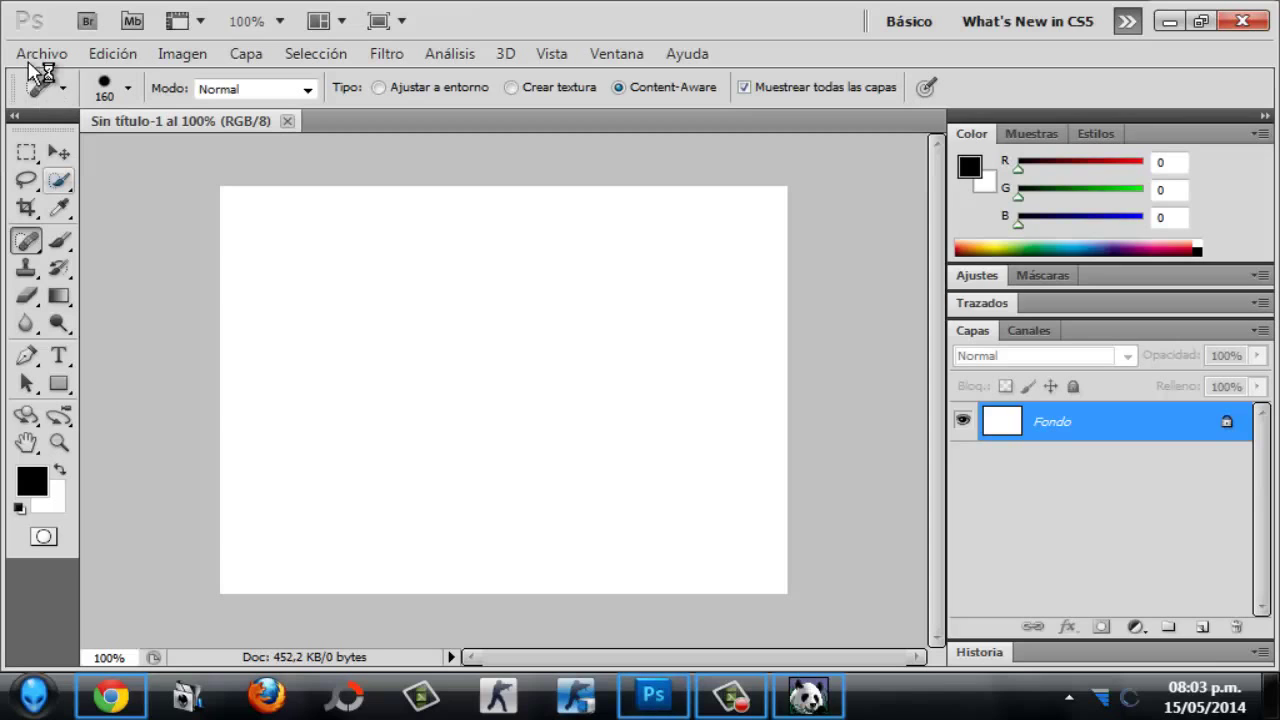
click(48, 55)
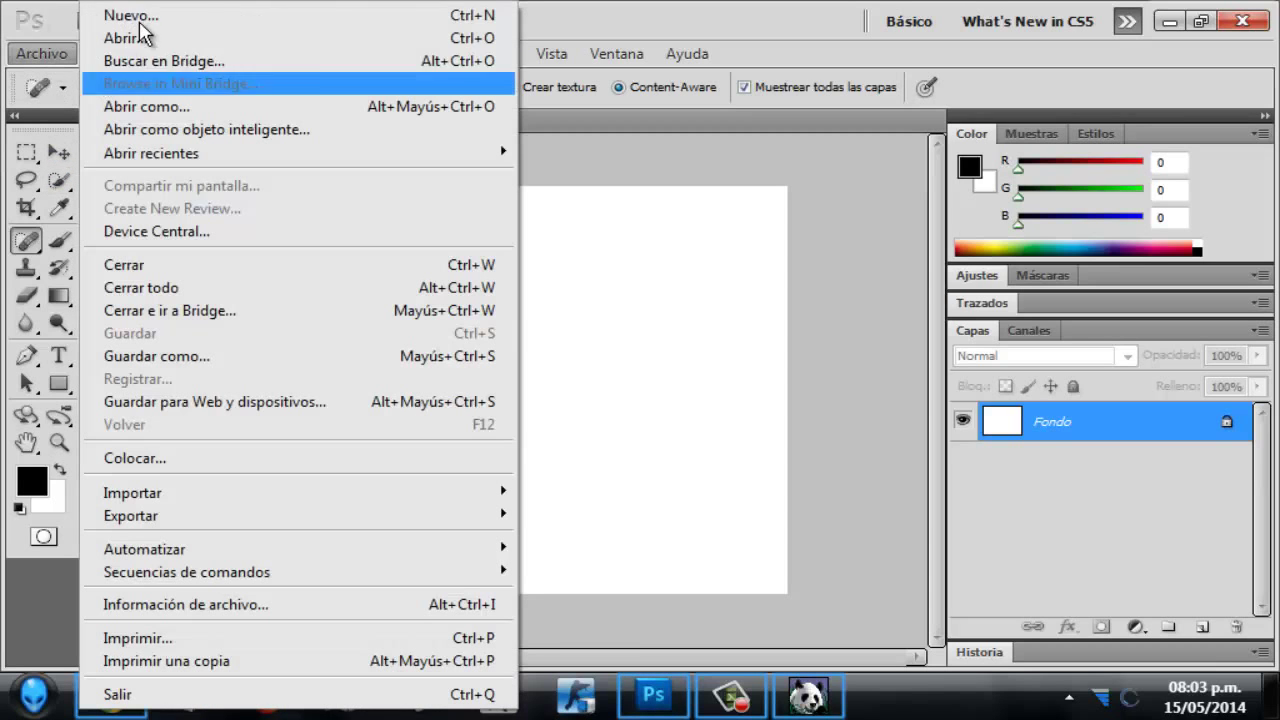
click(171, 37)
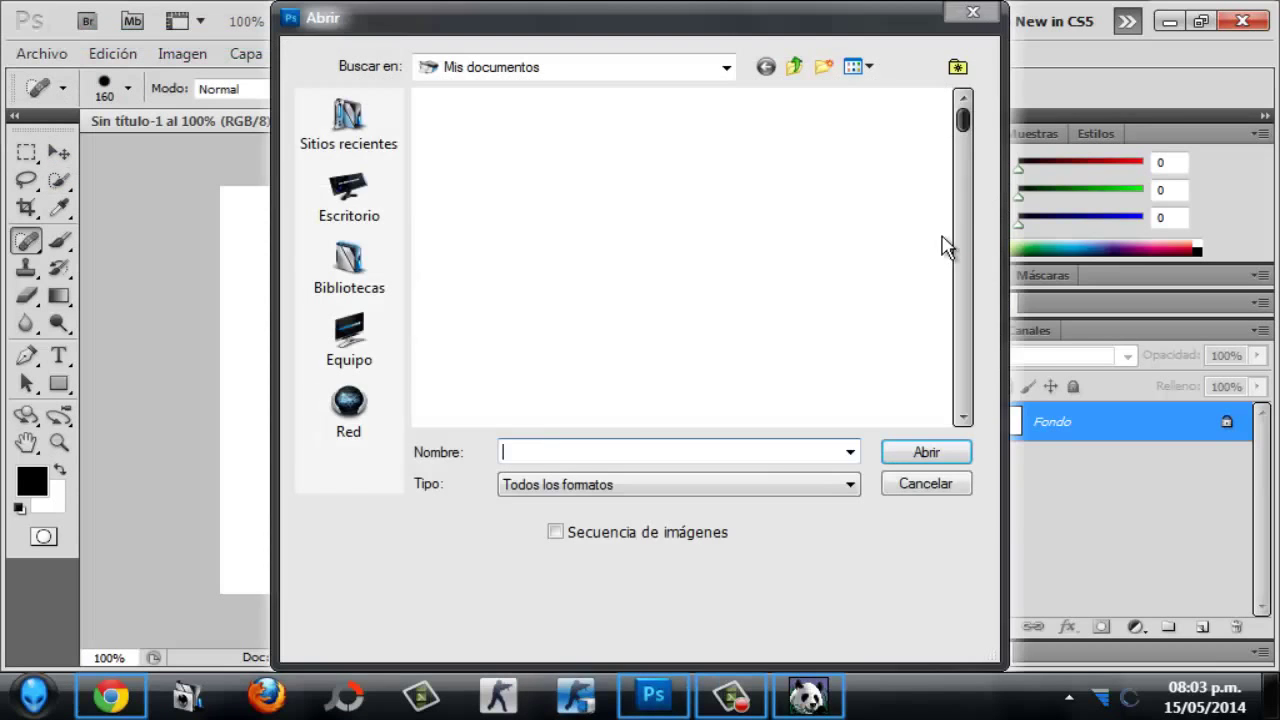
text(pais)
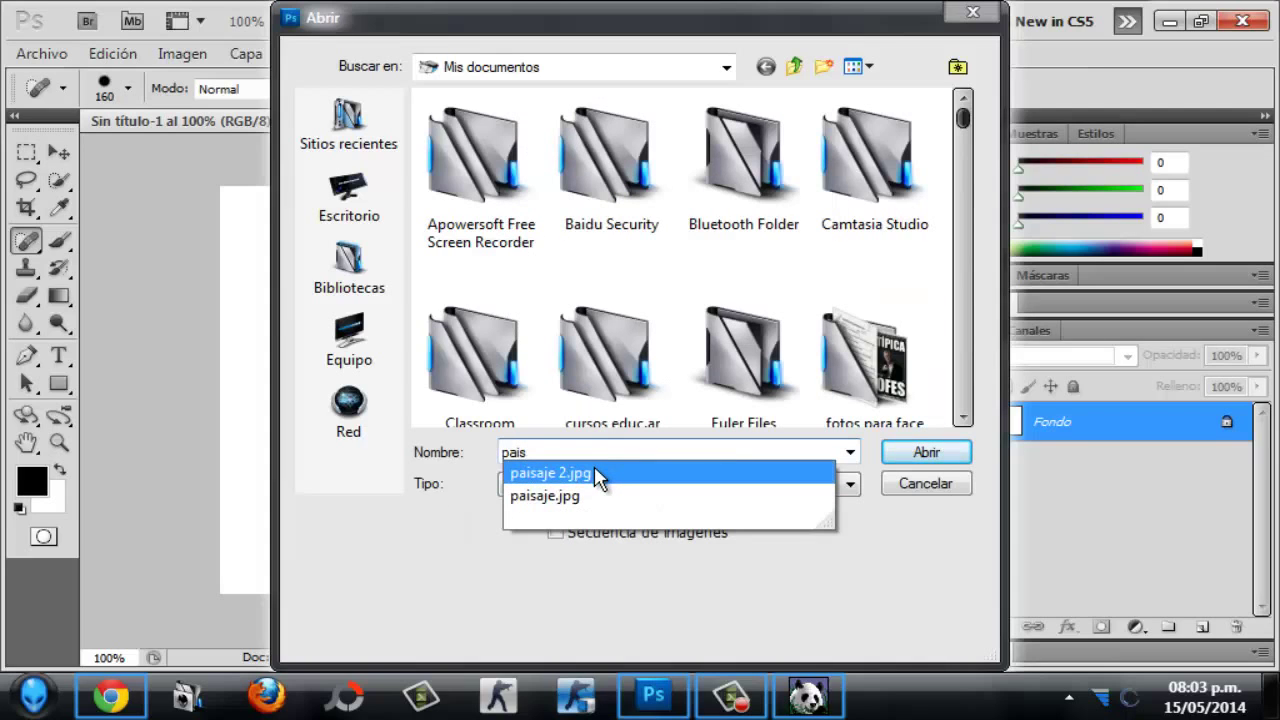
click(619, 470)
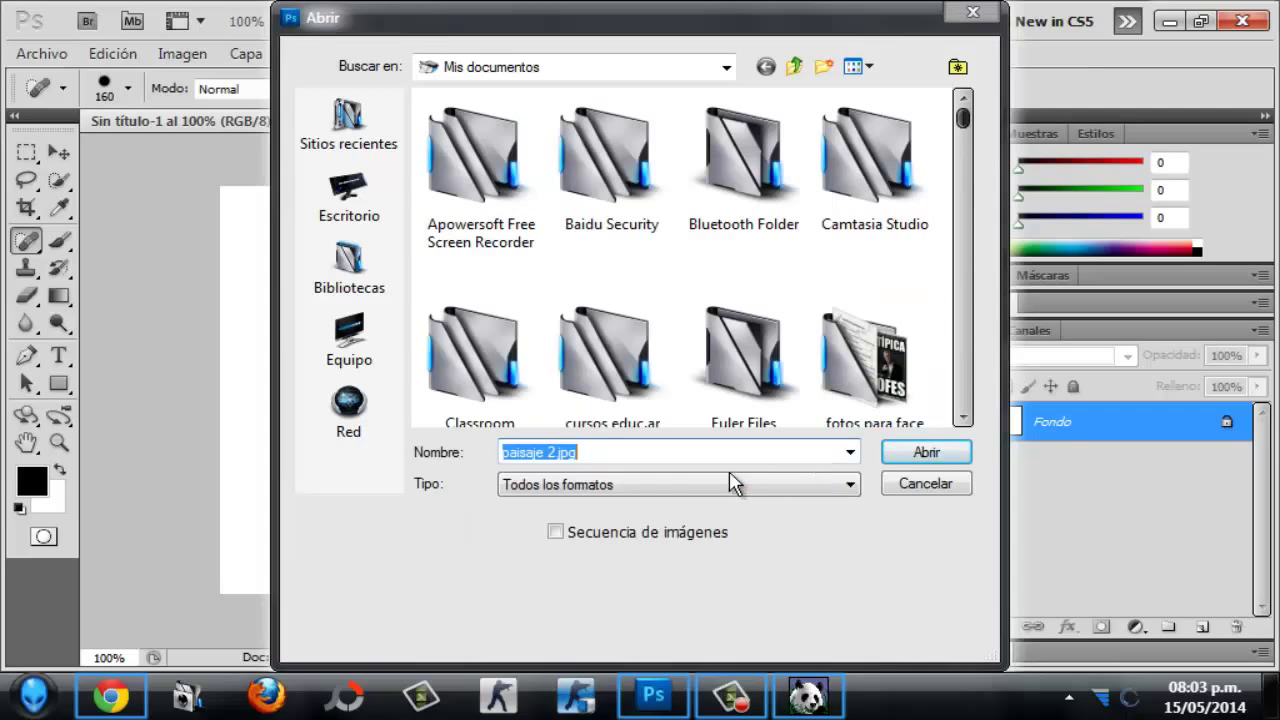
click(910, 452)
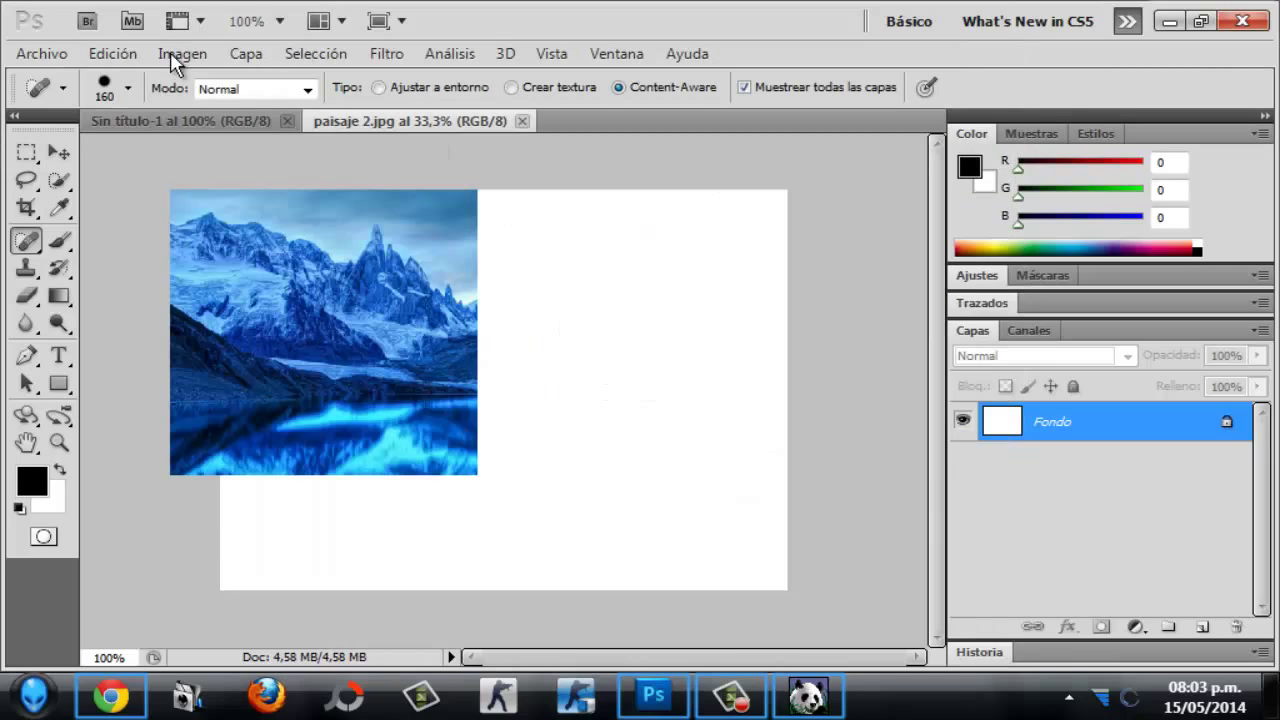
click(287, 121)
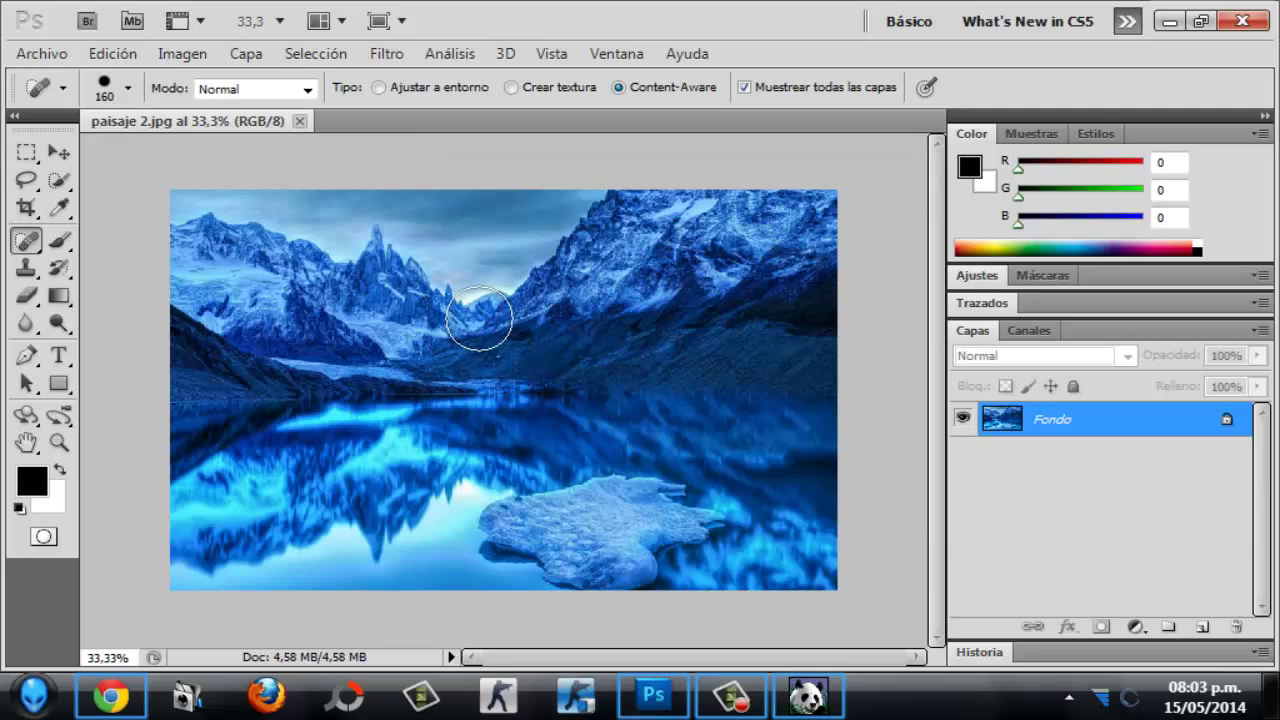
- Switch to the Move tool and duplicate the Fondo layer as "Fondo copia" within paisaje 2.jpg
right_click(493, 379)
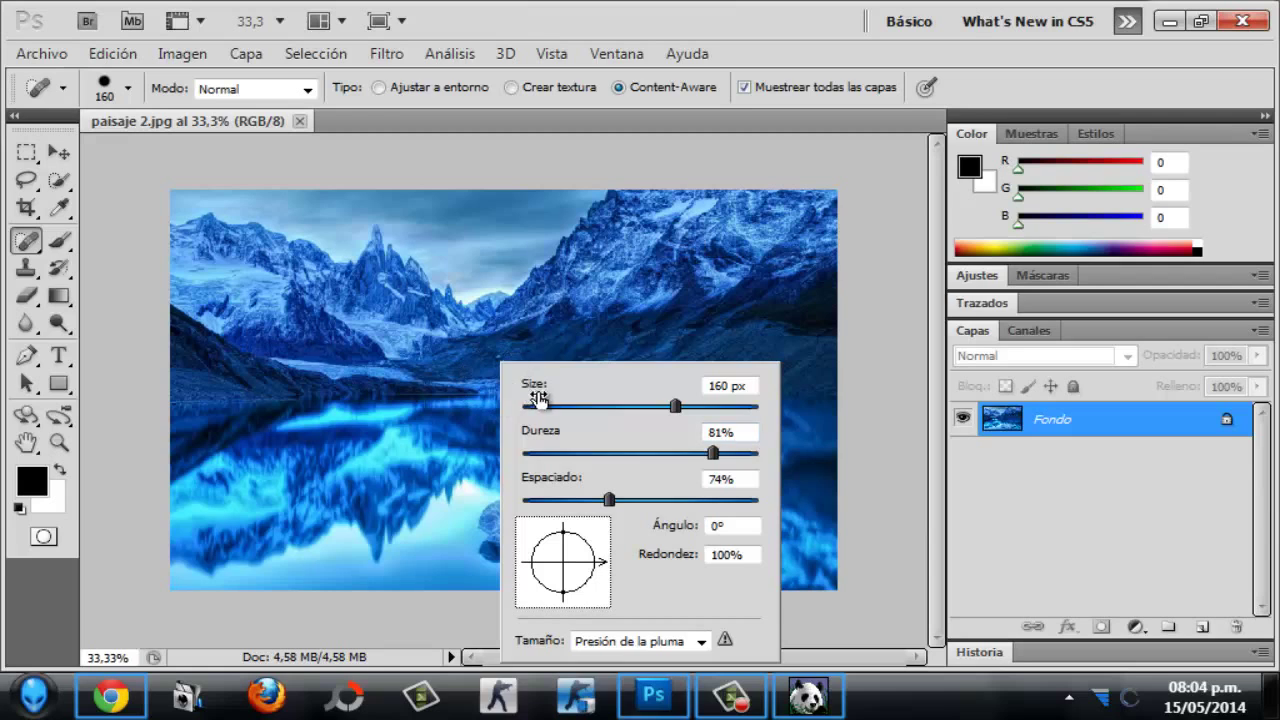
click(507, 153)
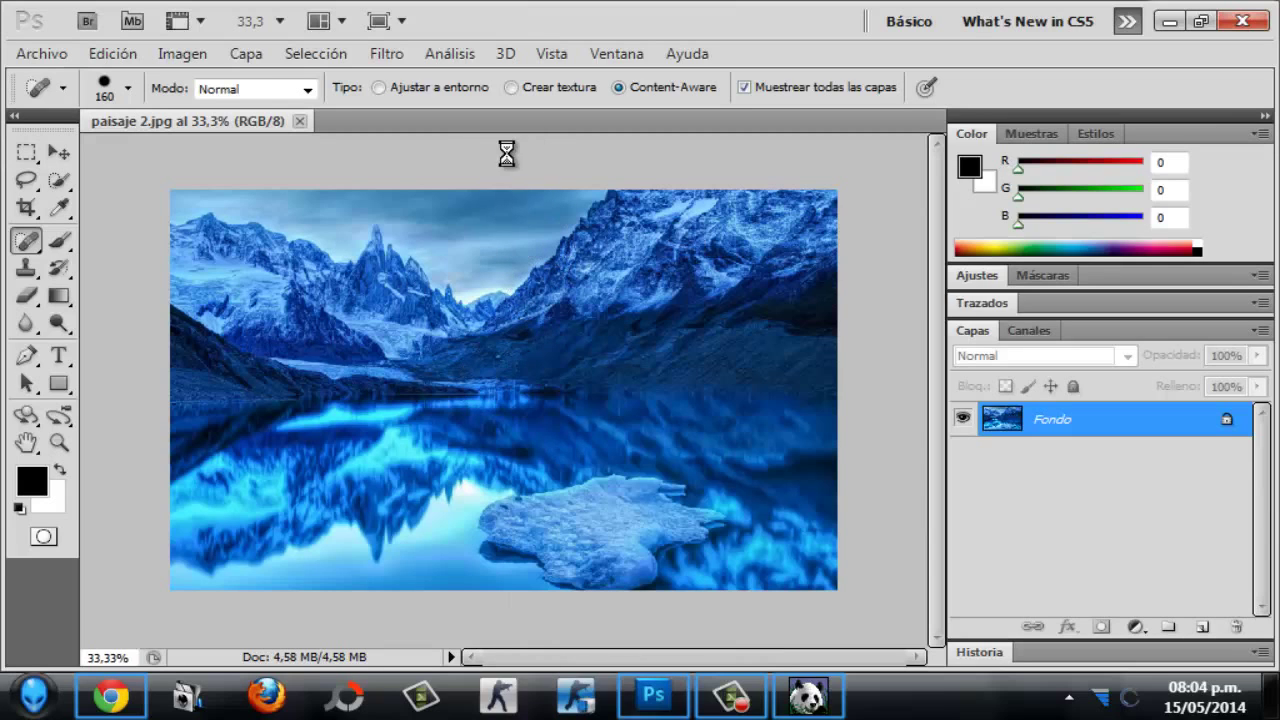
click(57, 154)
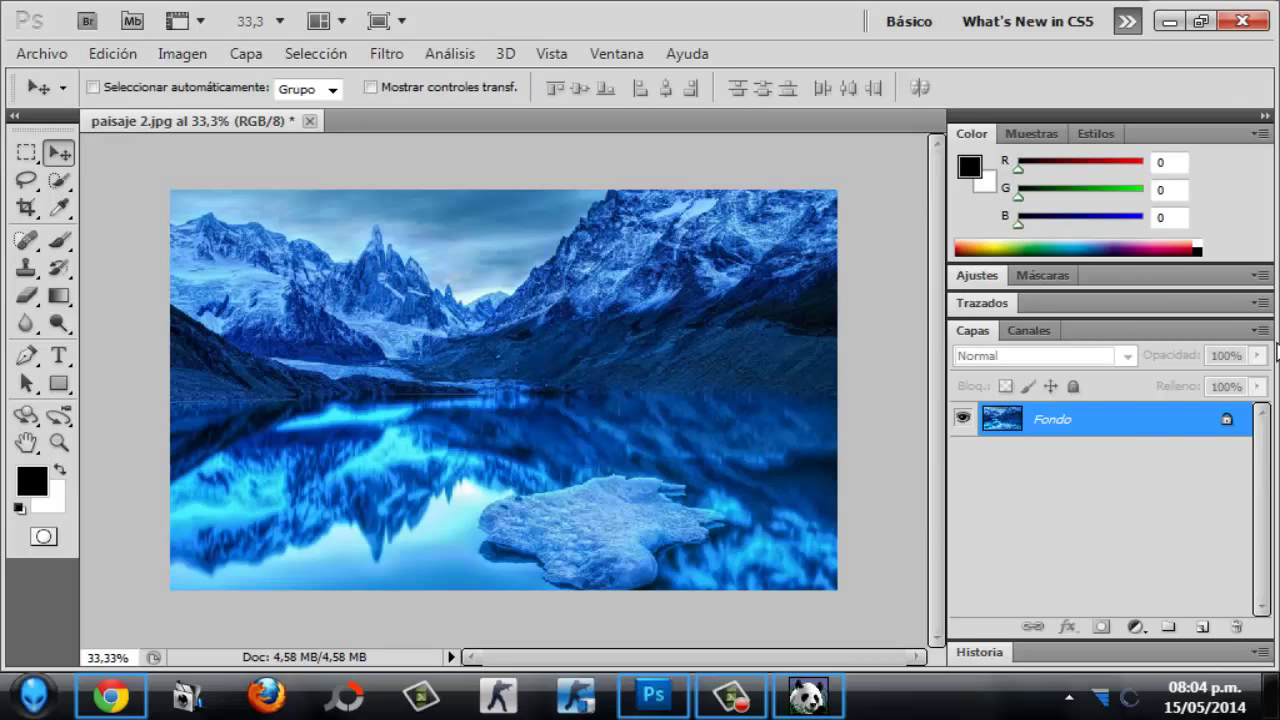
right_click(1118, 425)
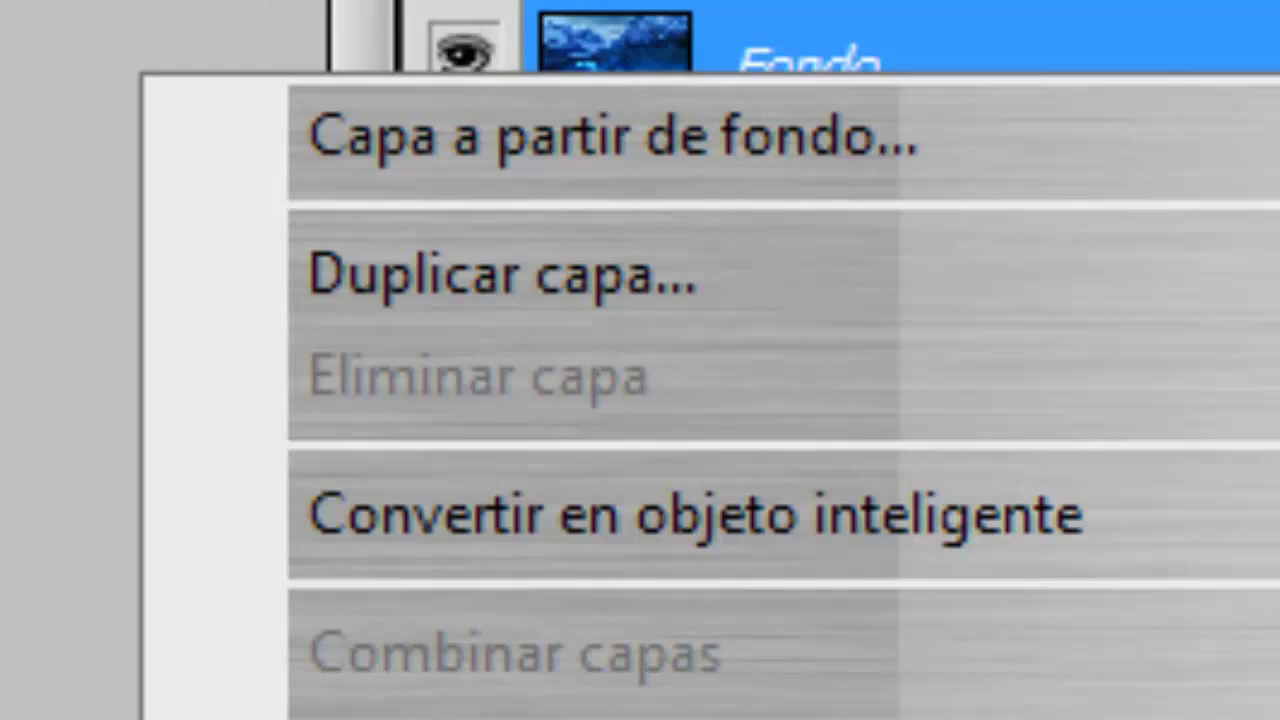
key(Escape)
right_click(810, 115)
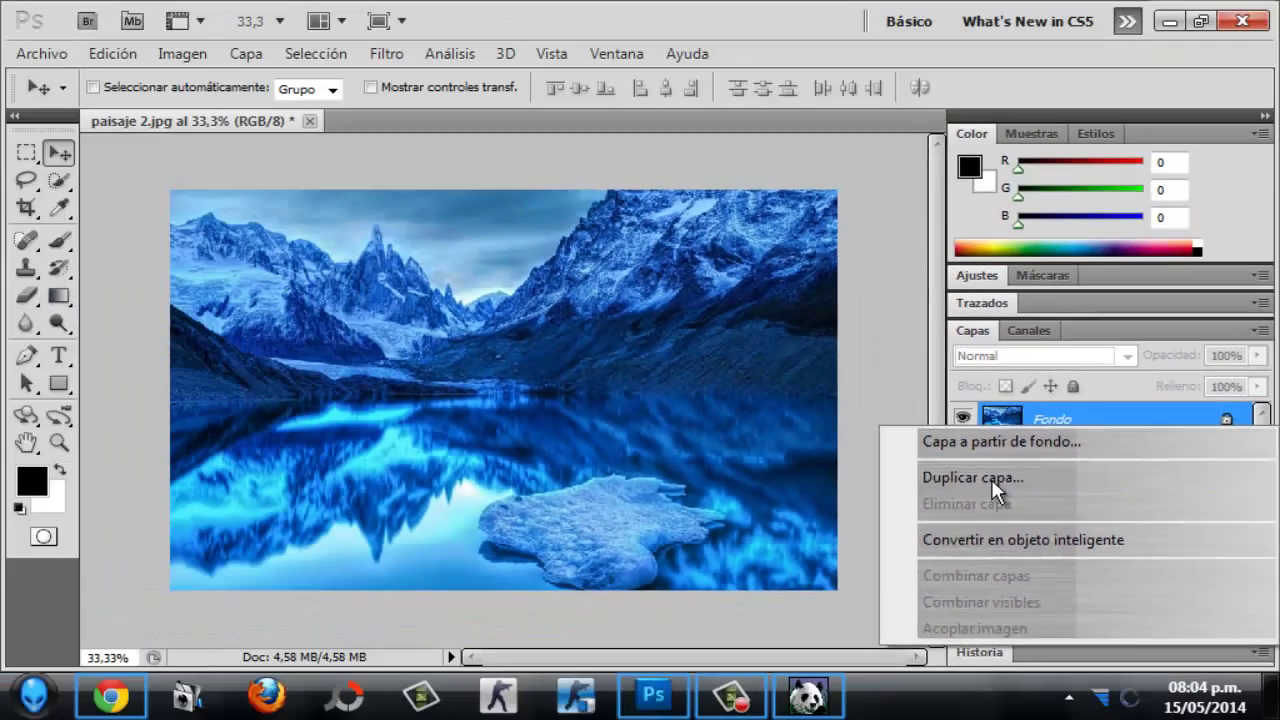
click(521, 305)
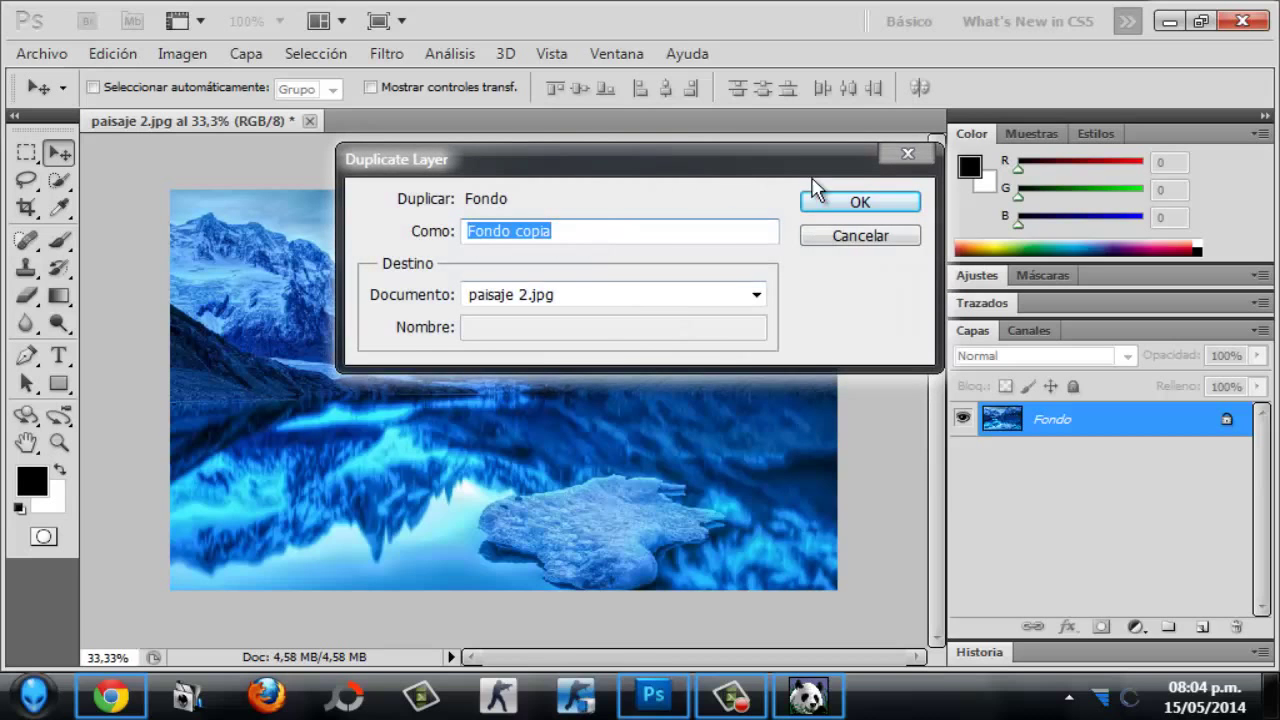
click(845, 203)
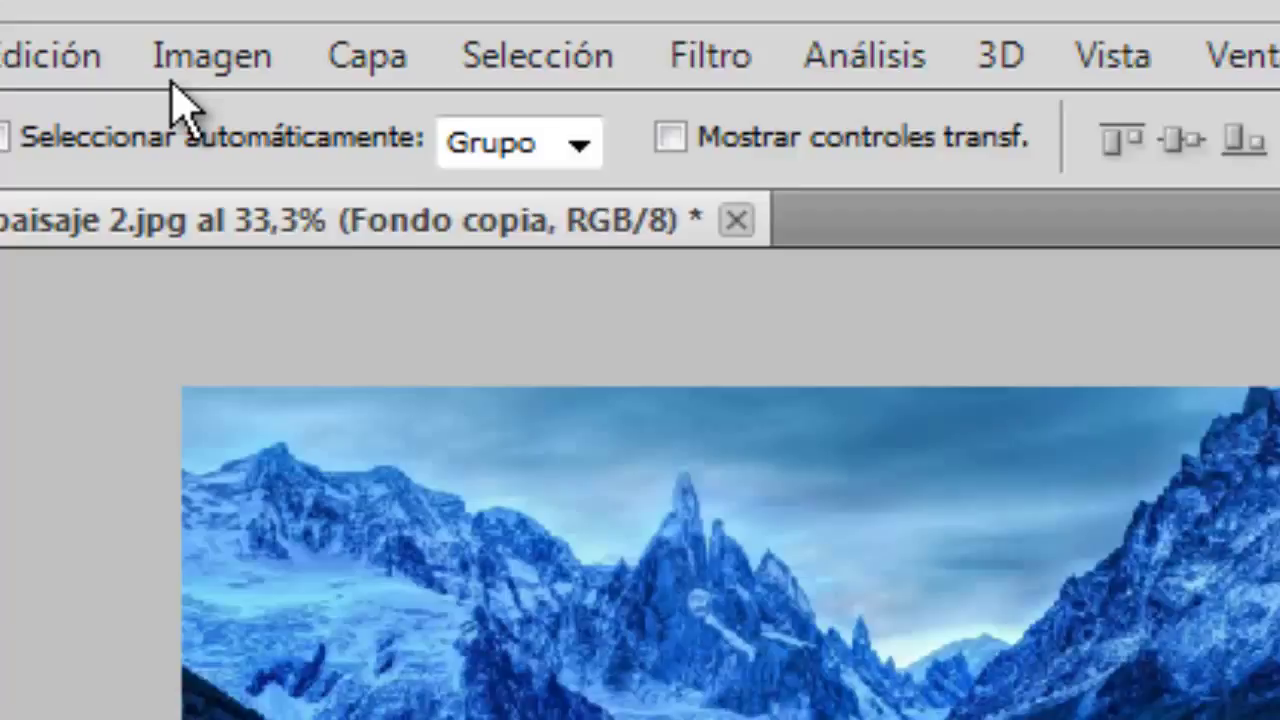
- Desaturate the Fondo copia layer to black and white
click(172, 55)
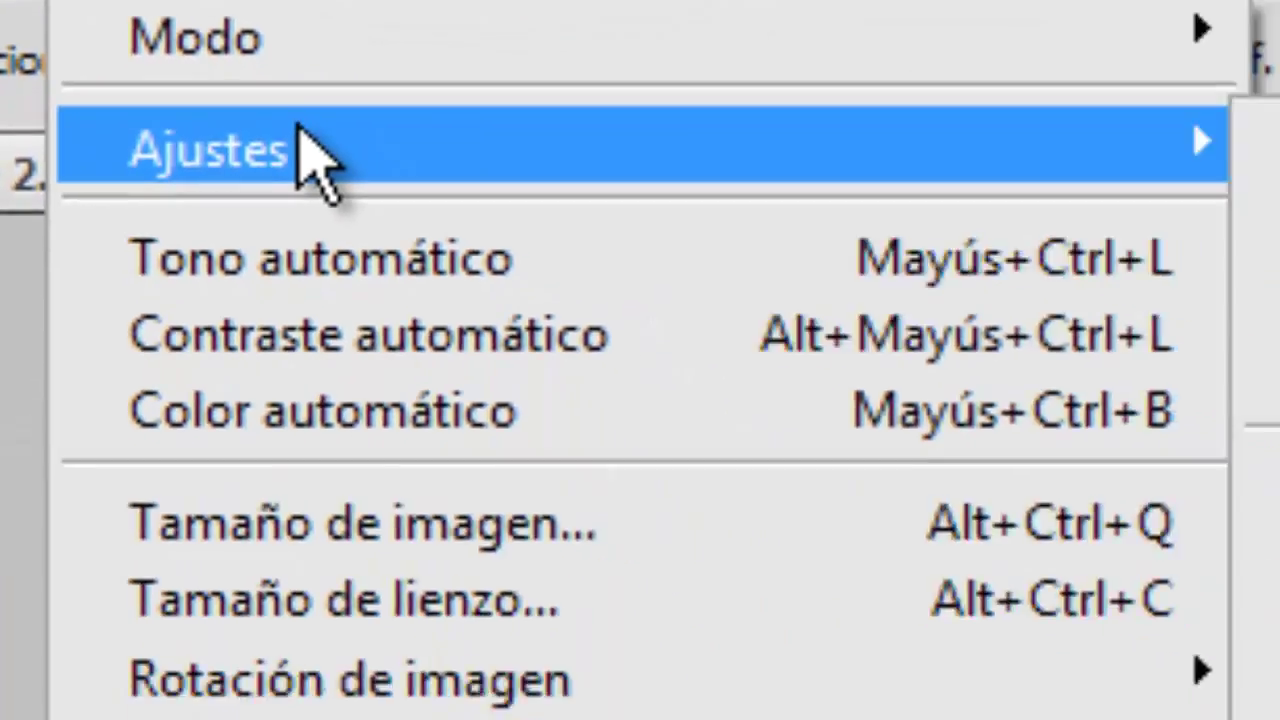
mouse_move(550, 448)
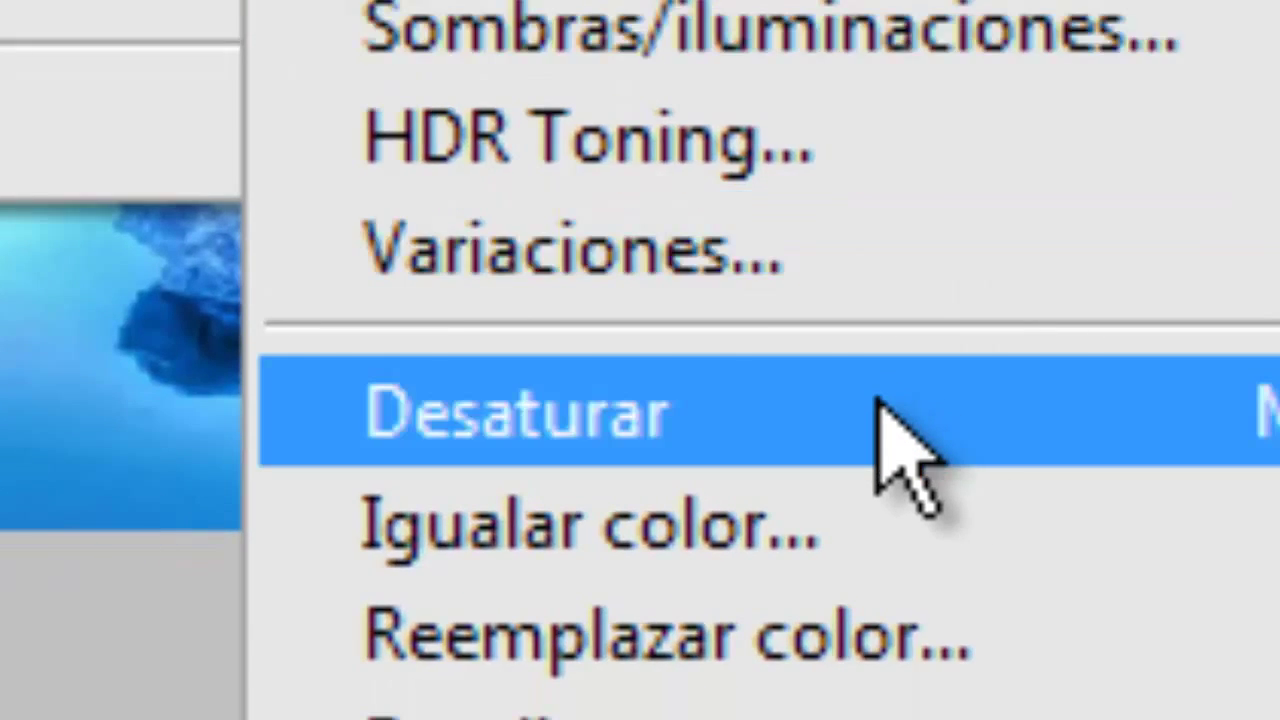
key(Escape)
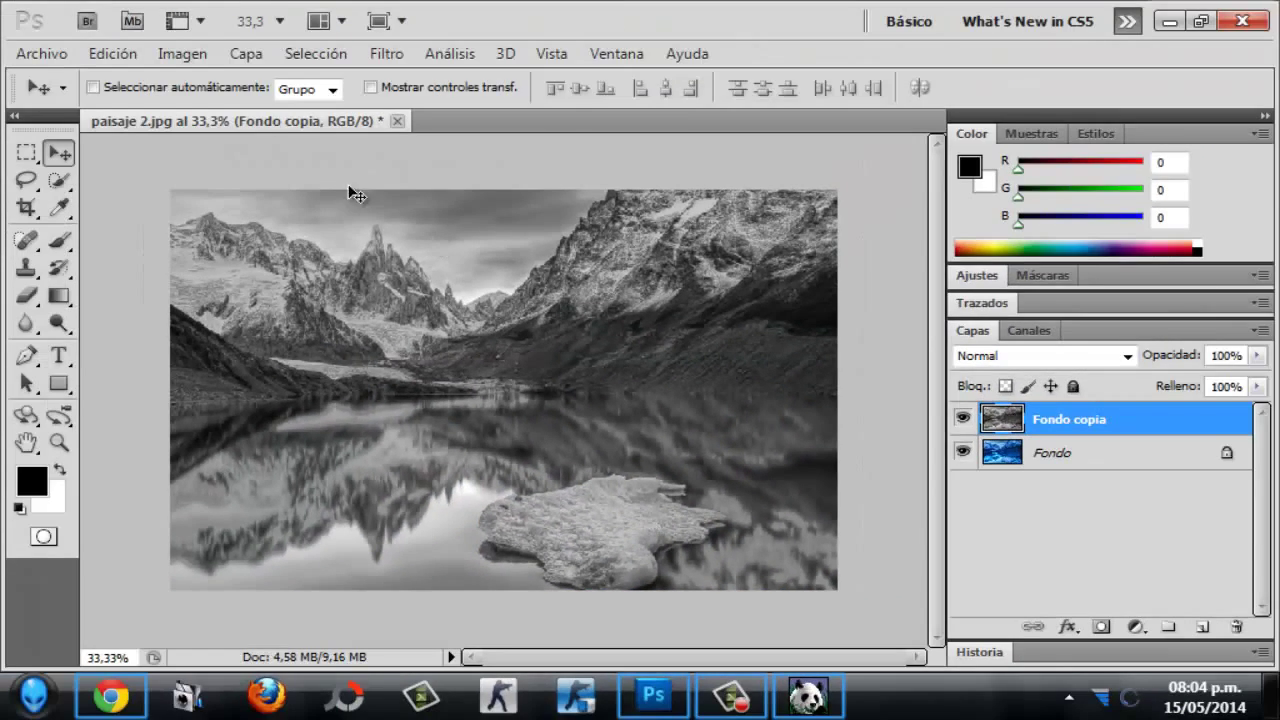
- Apply a Gaussian blur with a 4,0-pixel radius to the Fondo copia layer and set its blending mode to Superponer
click(388, 55)
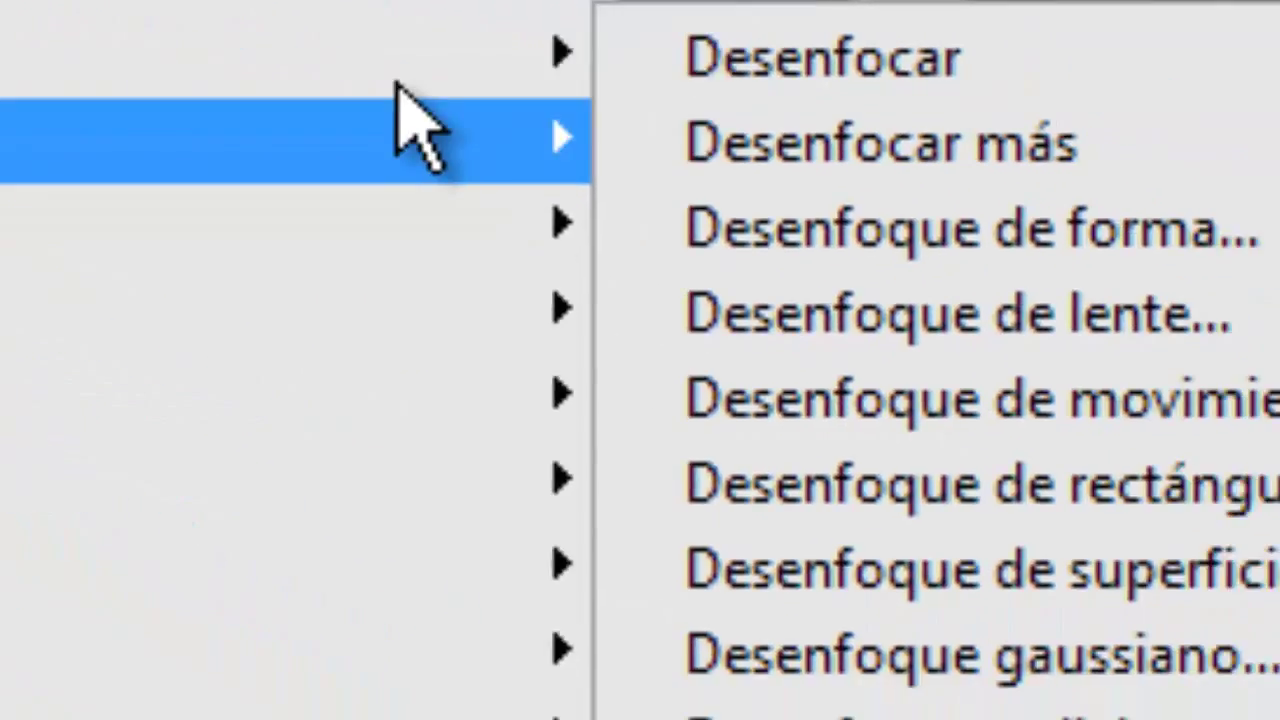
mouse_move(1279, 378)
mouse_move(200, 2)
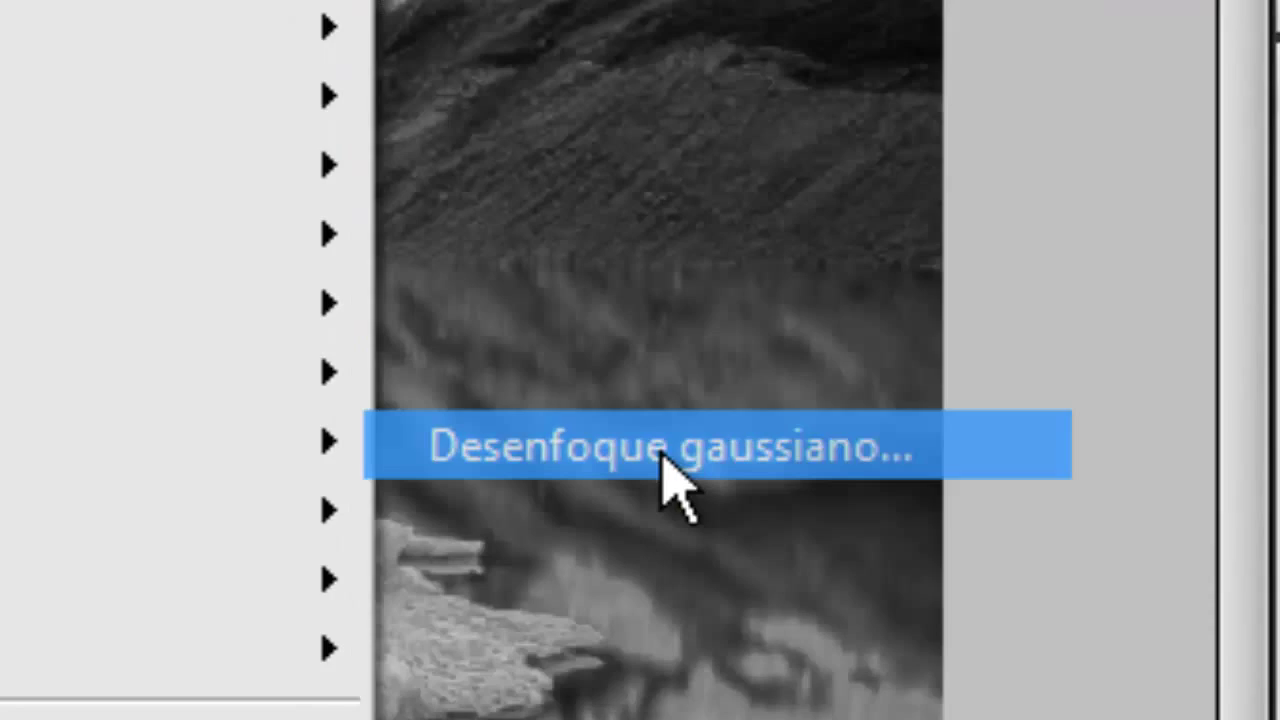
click(608, 395)
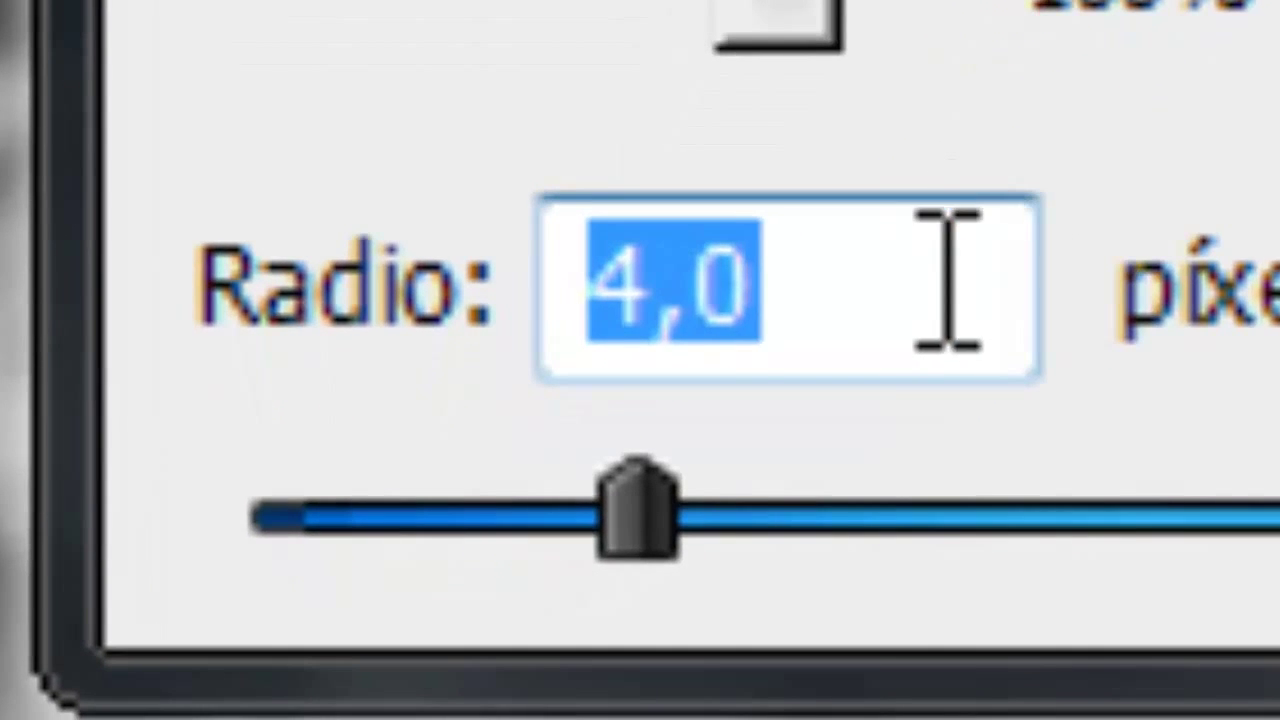
click(886, 322)
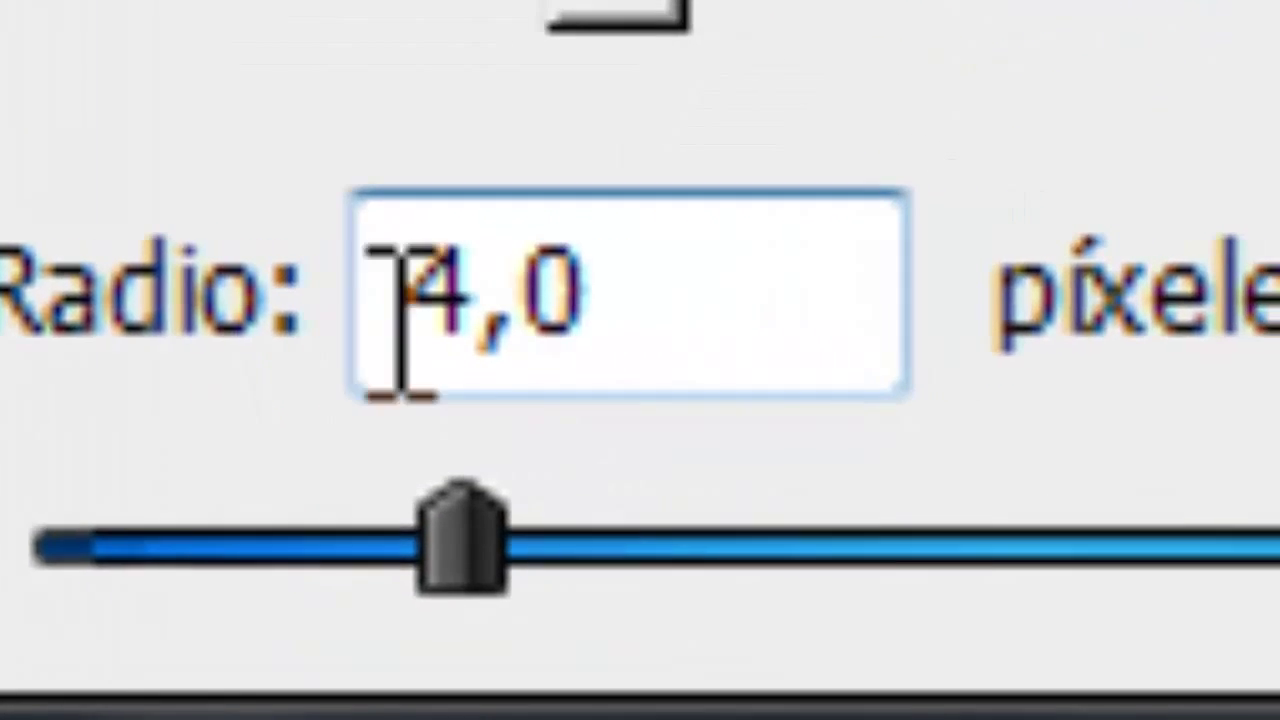
drag(580, 305, 798, 375)
click(798, 375)
double_click(251, 340)
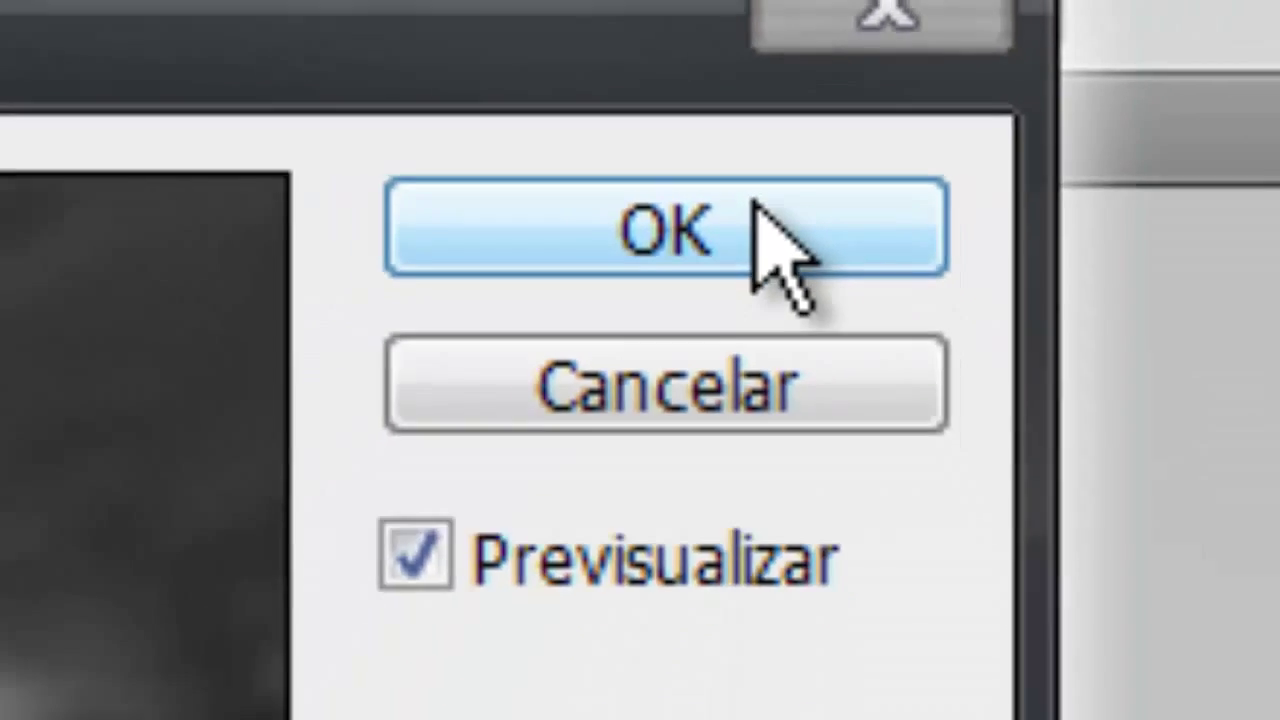
click(723, 250)
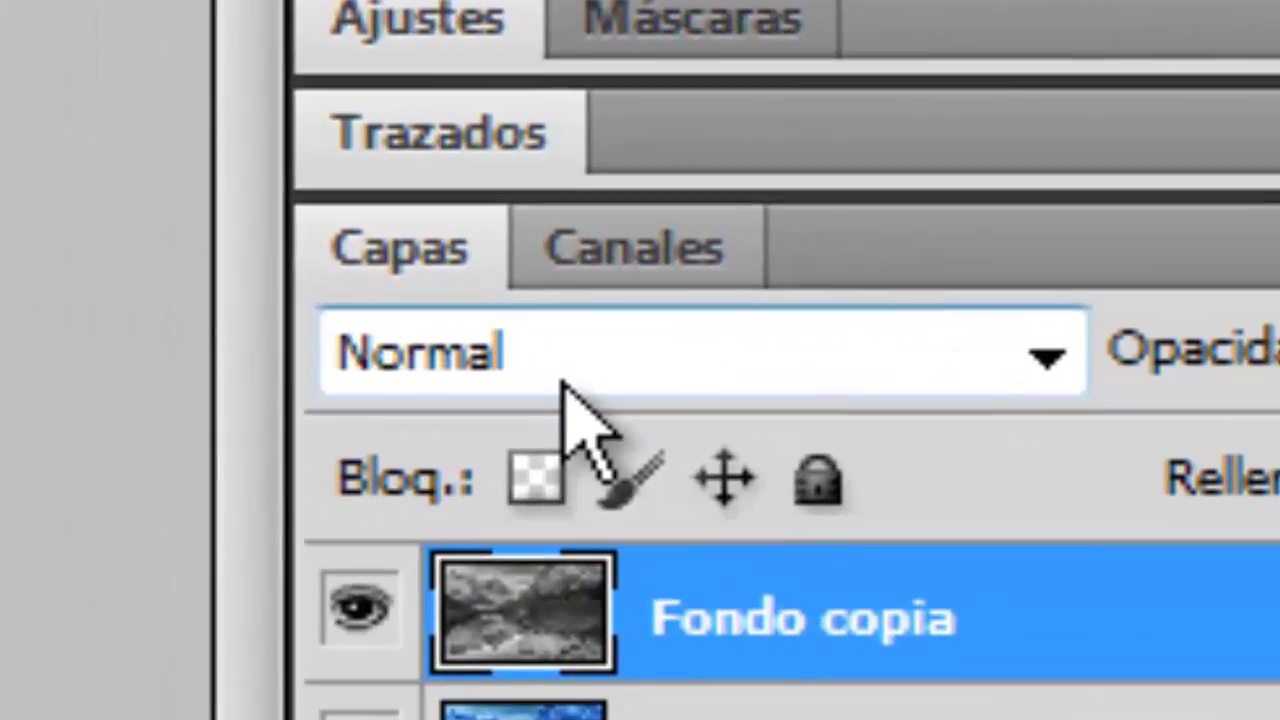
click(1012, 372)
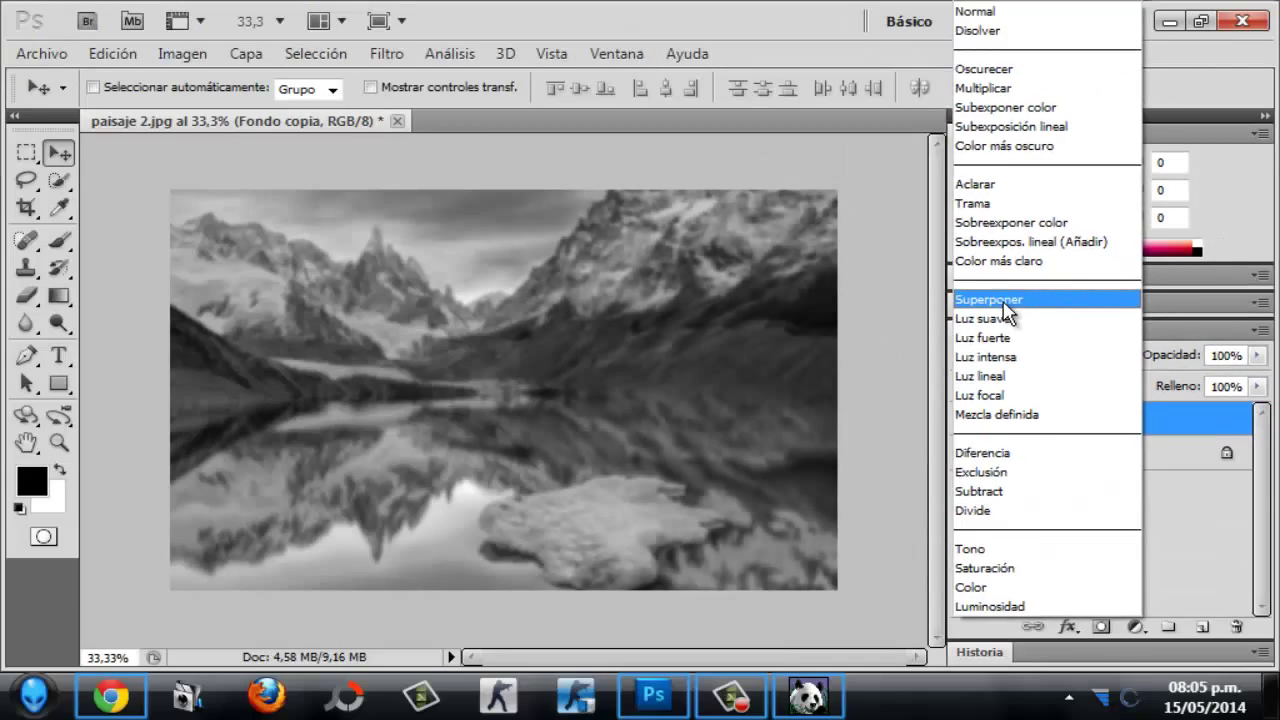
click(797, 318)
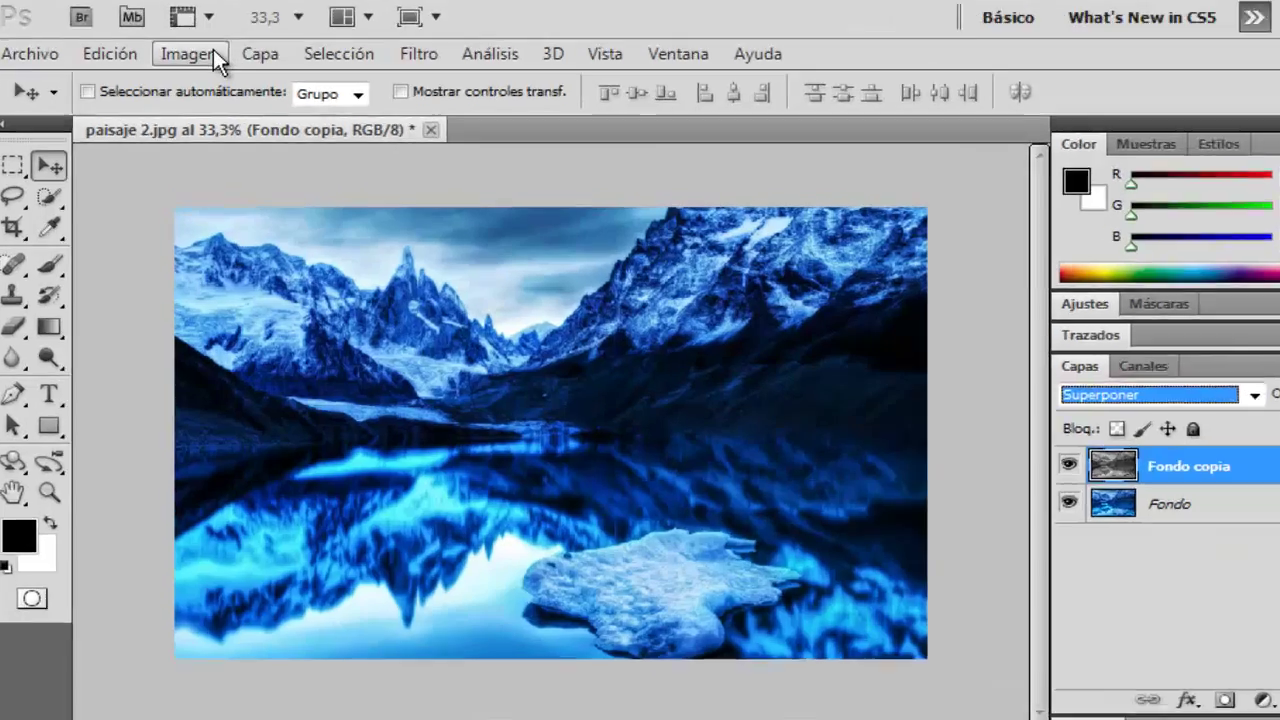
- Darken the Fondo copia layer with a Curves adjustment, placing an RGB curve point at input 178 and output 86
click(204, 53)
mouse_move(432, 250)
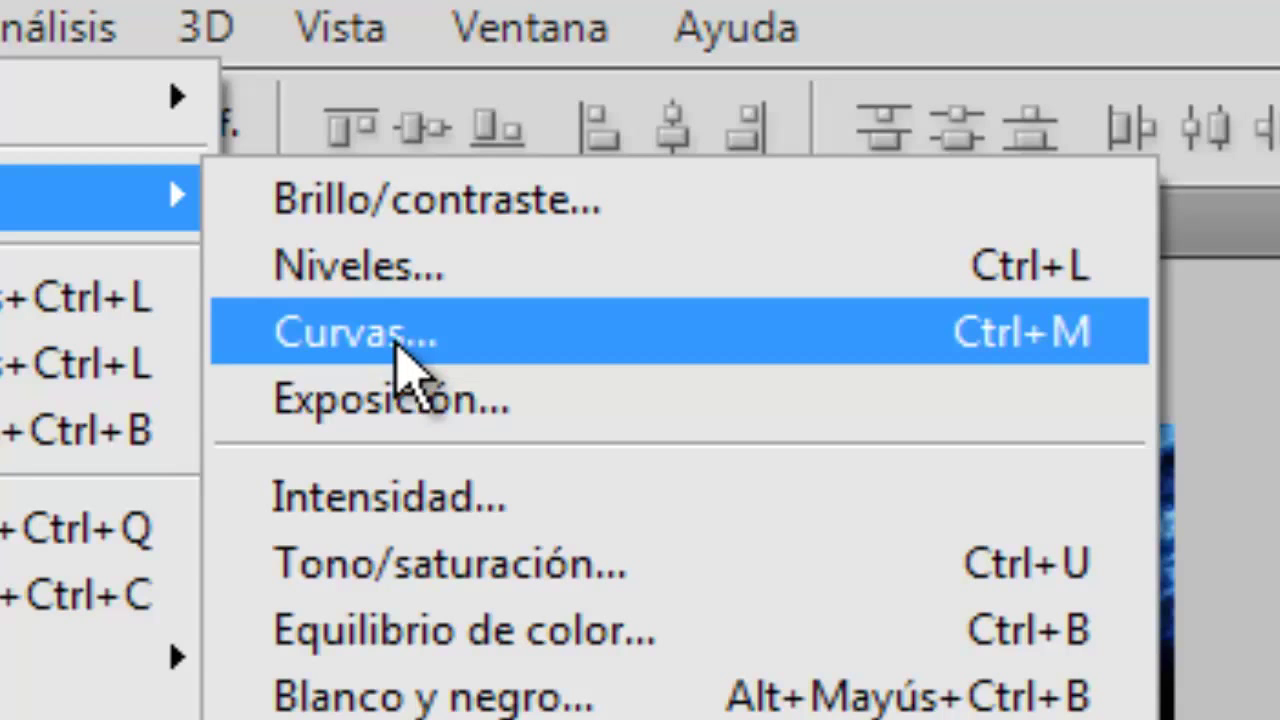
click(397, 345)
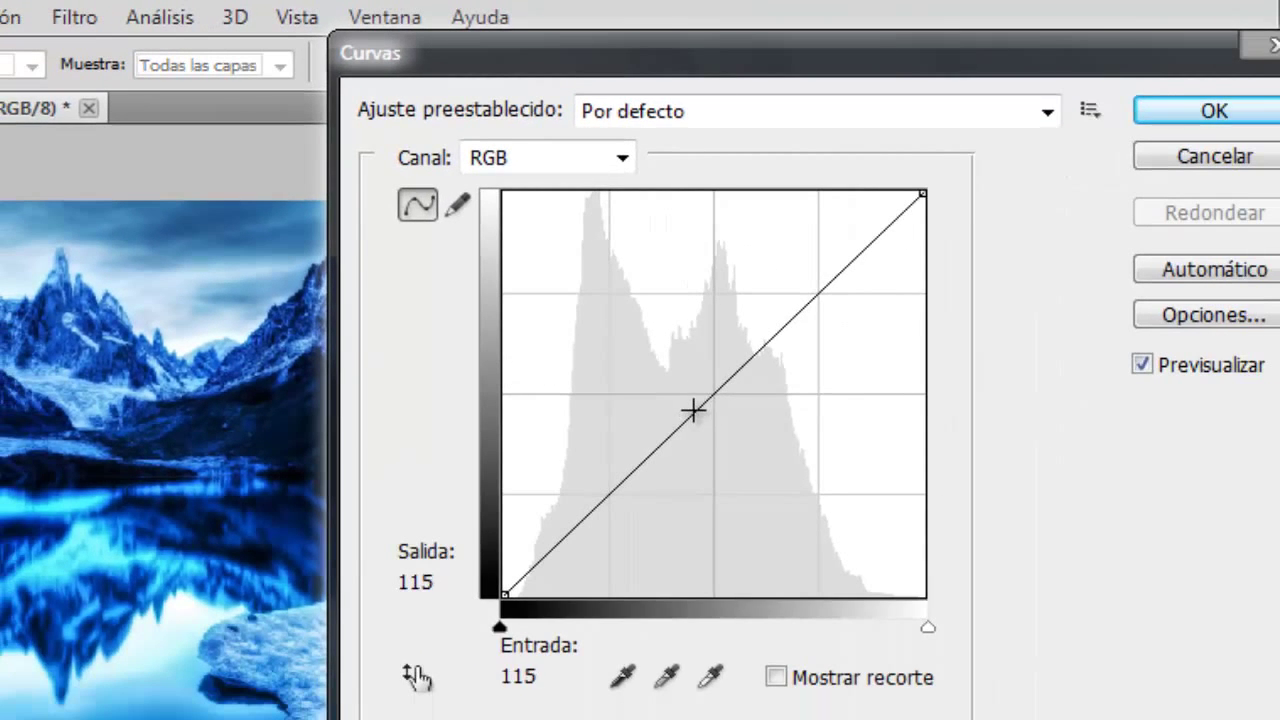
drag(694, 414, 683, 370)
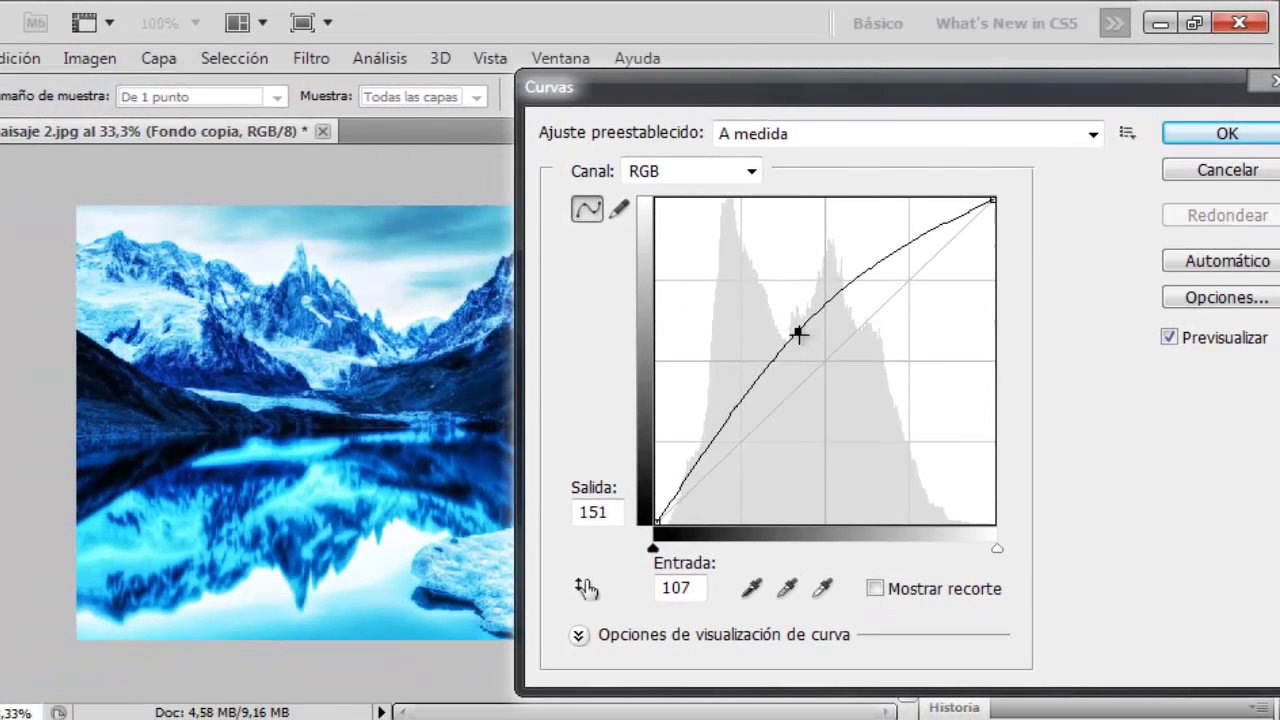
drag(797, 335, 893, 414)
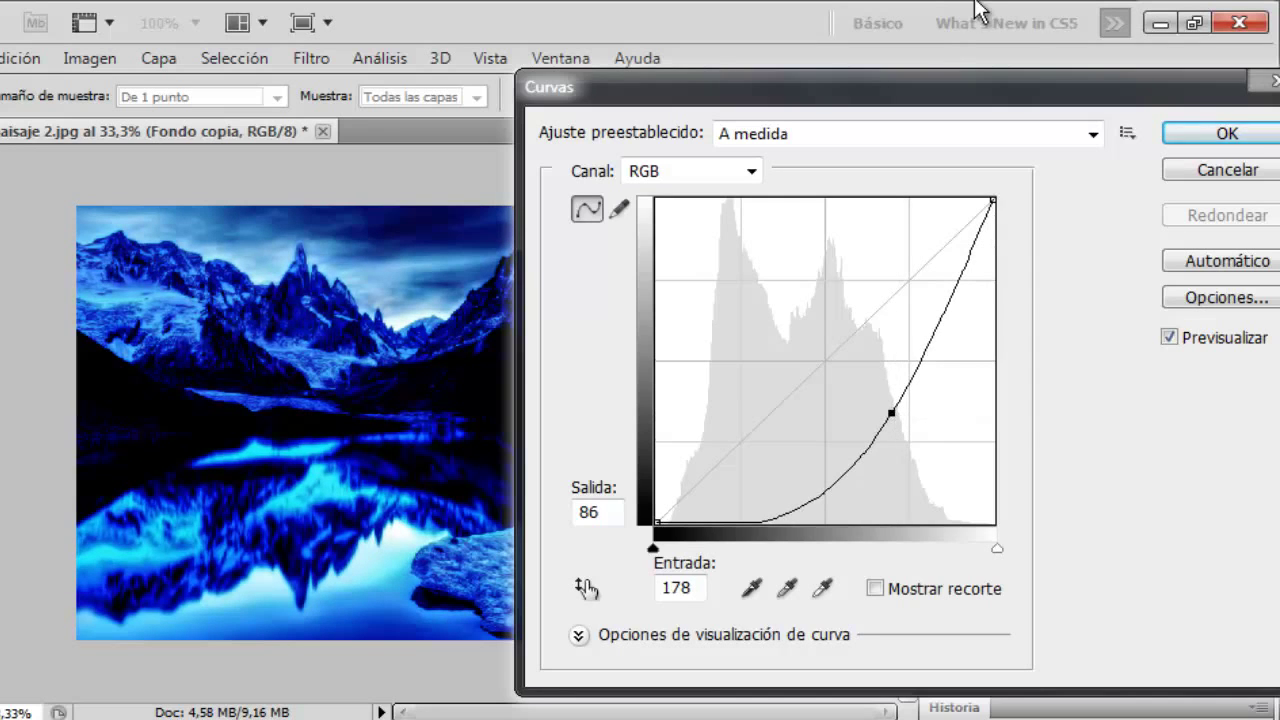
click(1093, 135)
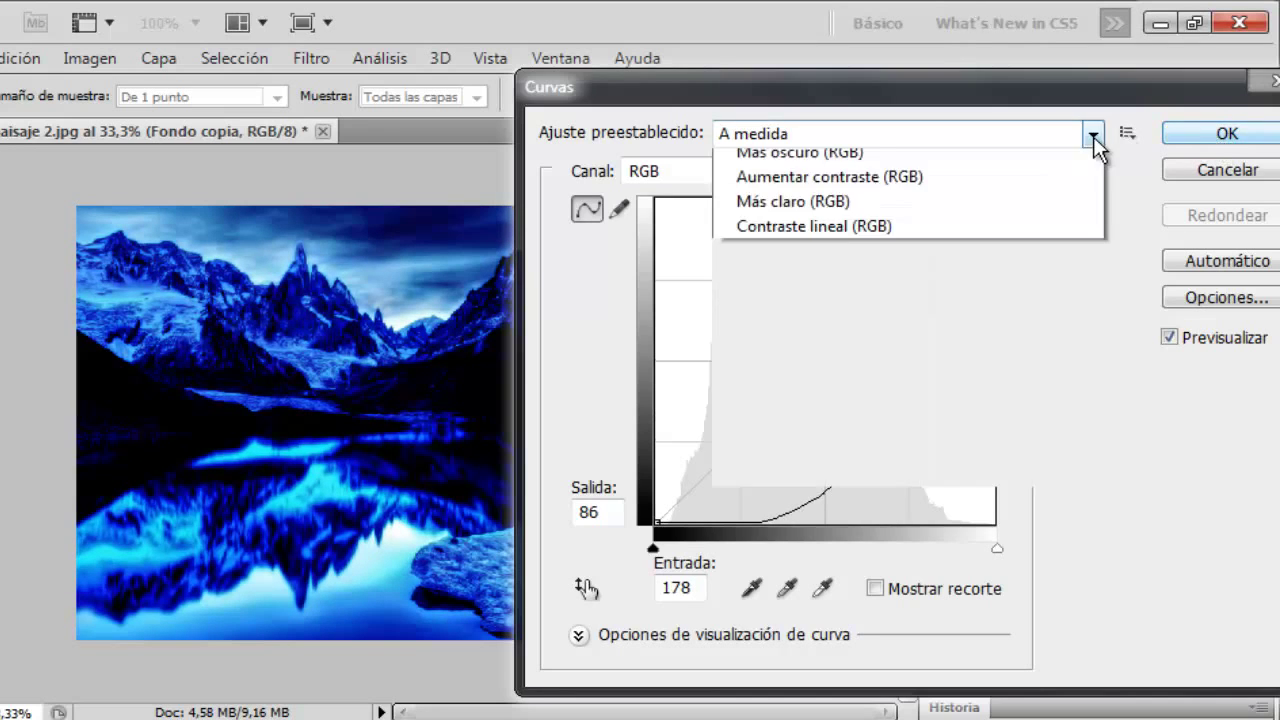
click(1093, 136)
click(1227, 133)
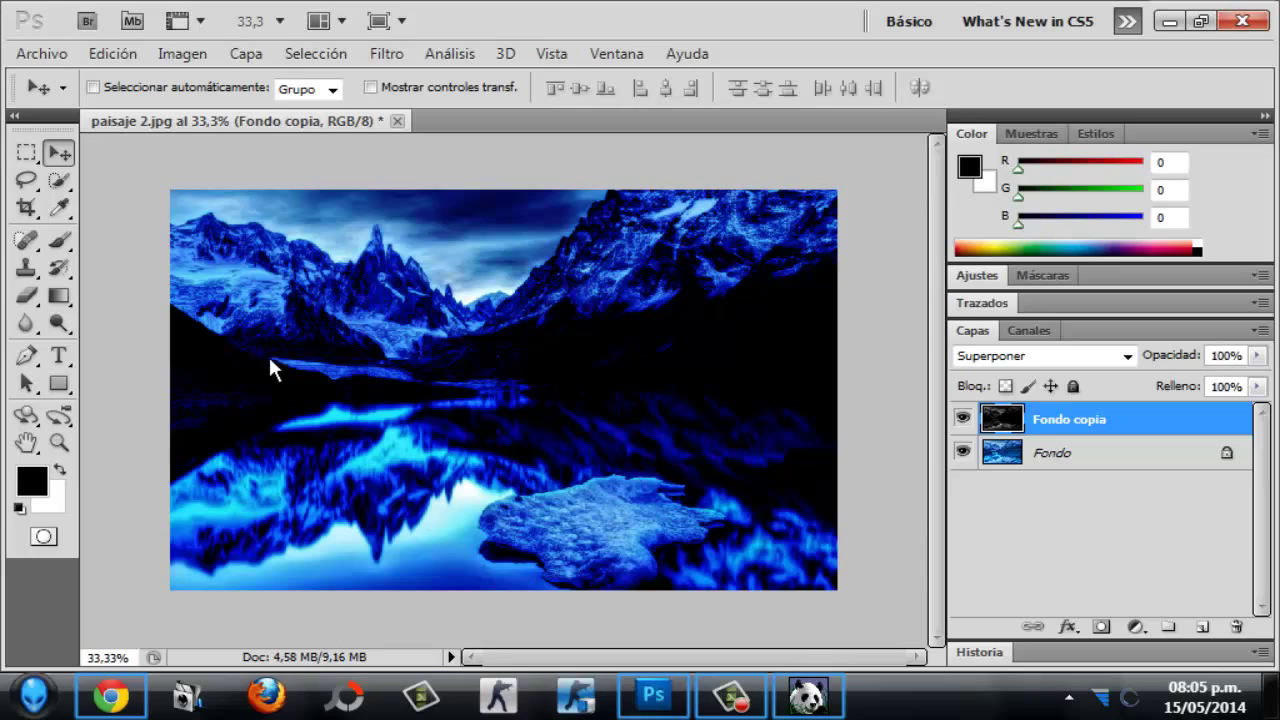
- Retouch the sky and the ice floe with the 160 px Content-Aware Spot Healing Brush, dismissing the Windows color scheme prompt
click(26, 242)
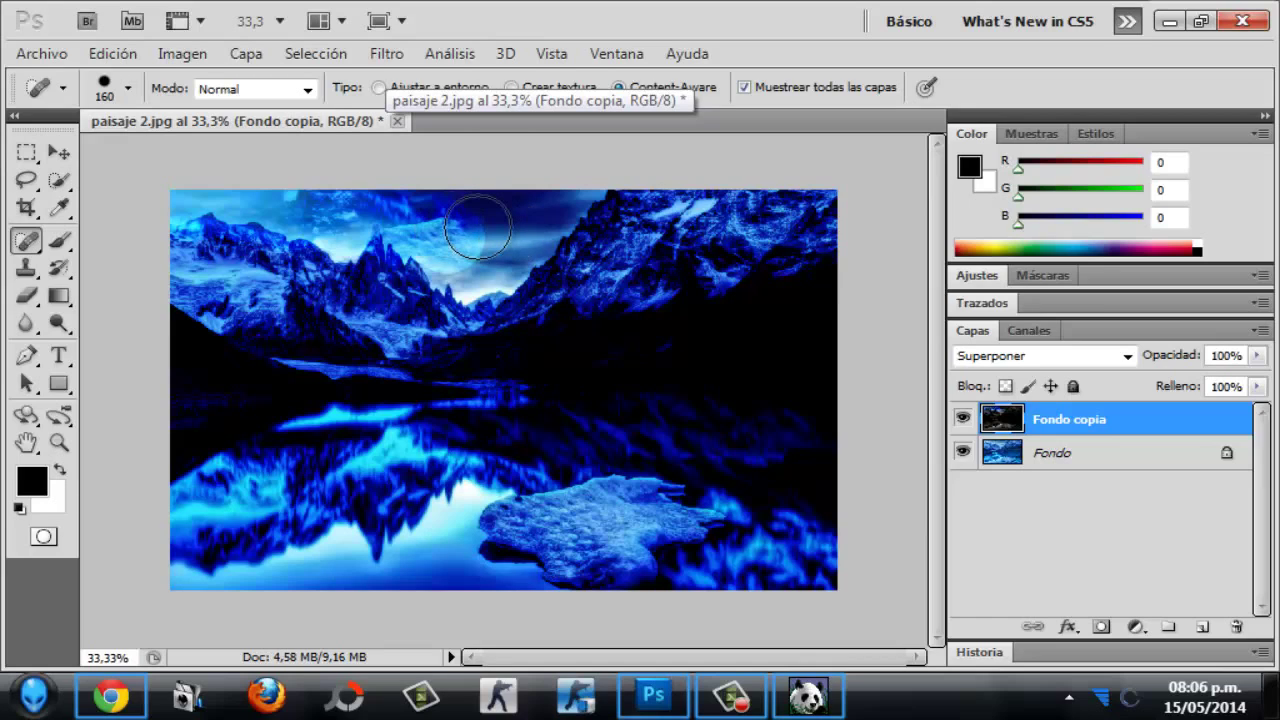
click(445, 243)
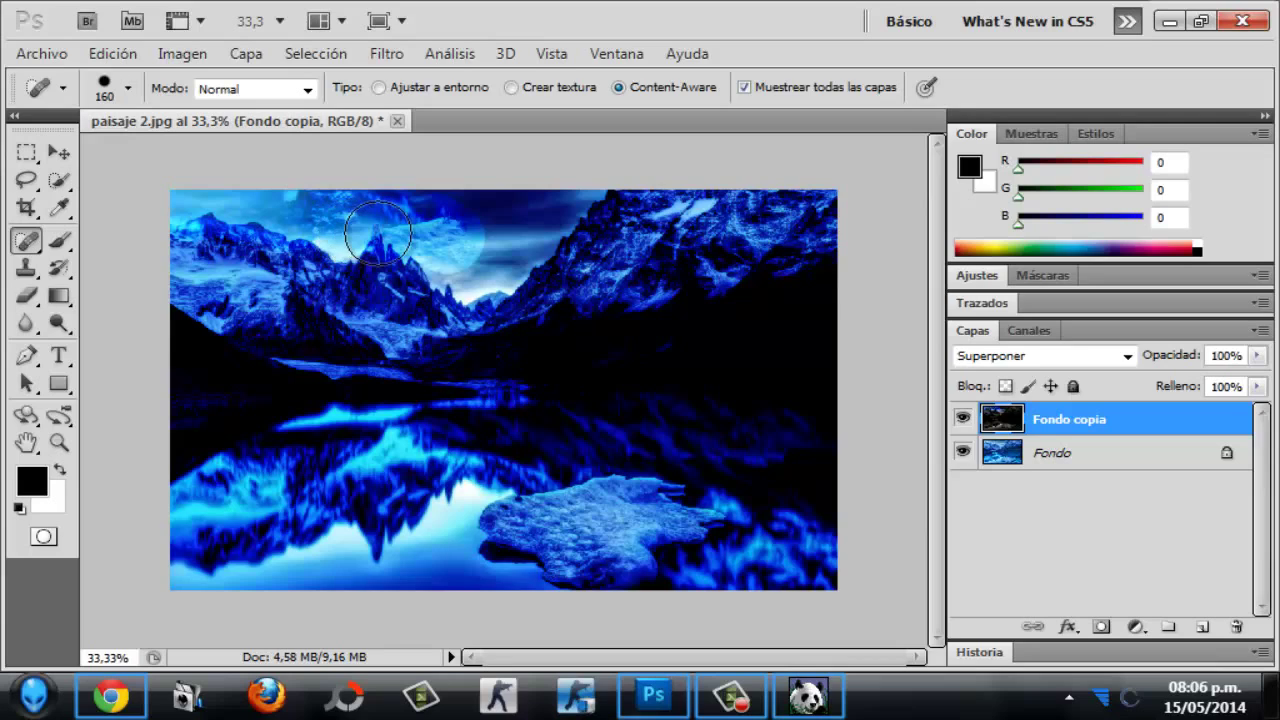
click(474, 264)
click(577, 202)
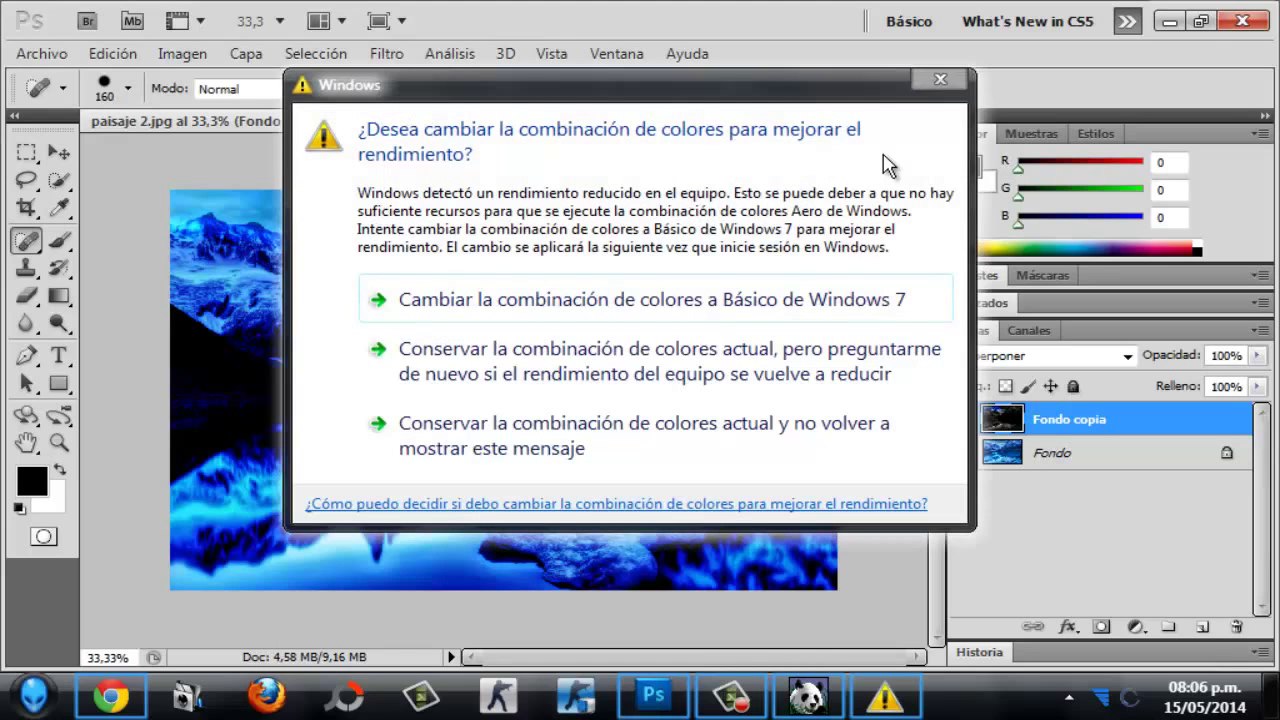
click(921, 78)
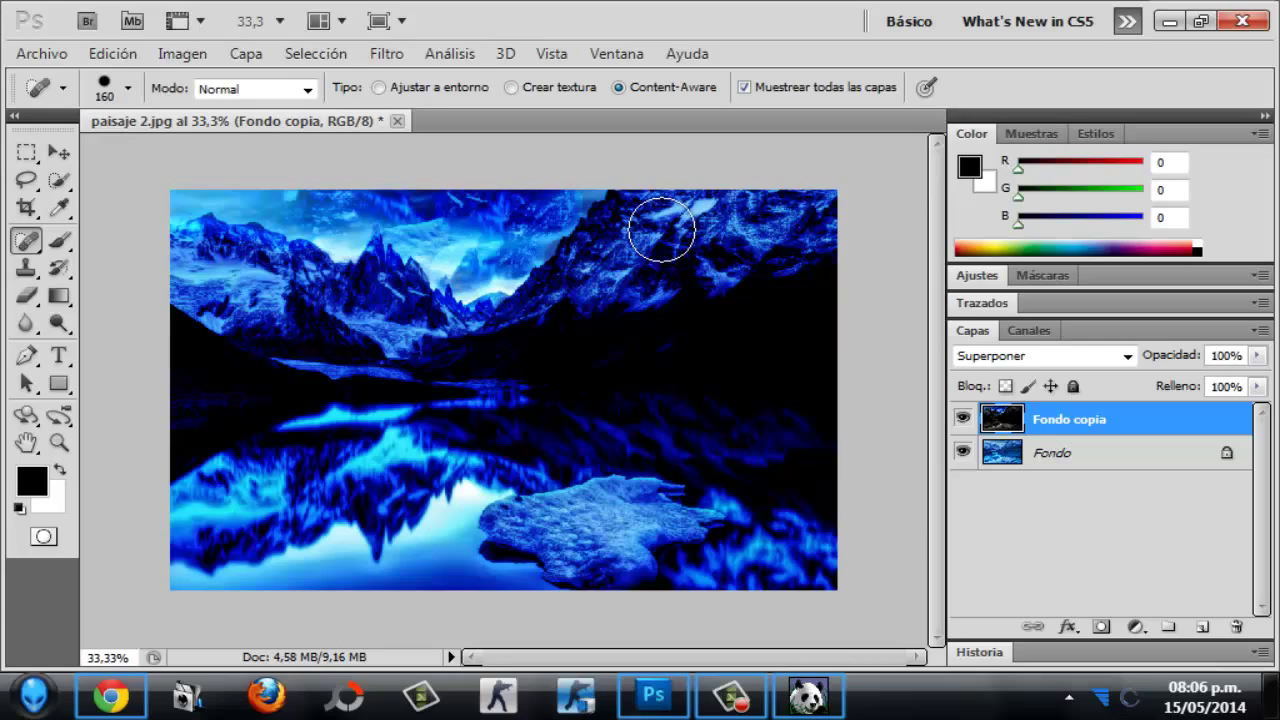
click(623, 528)
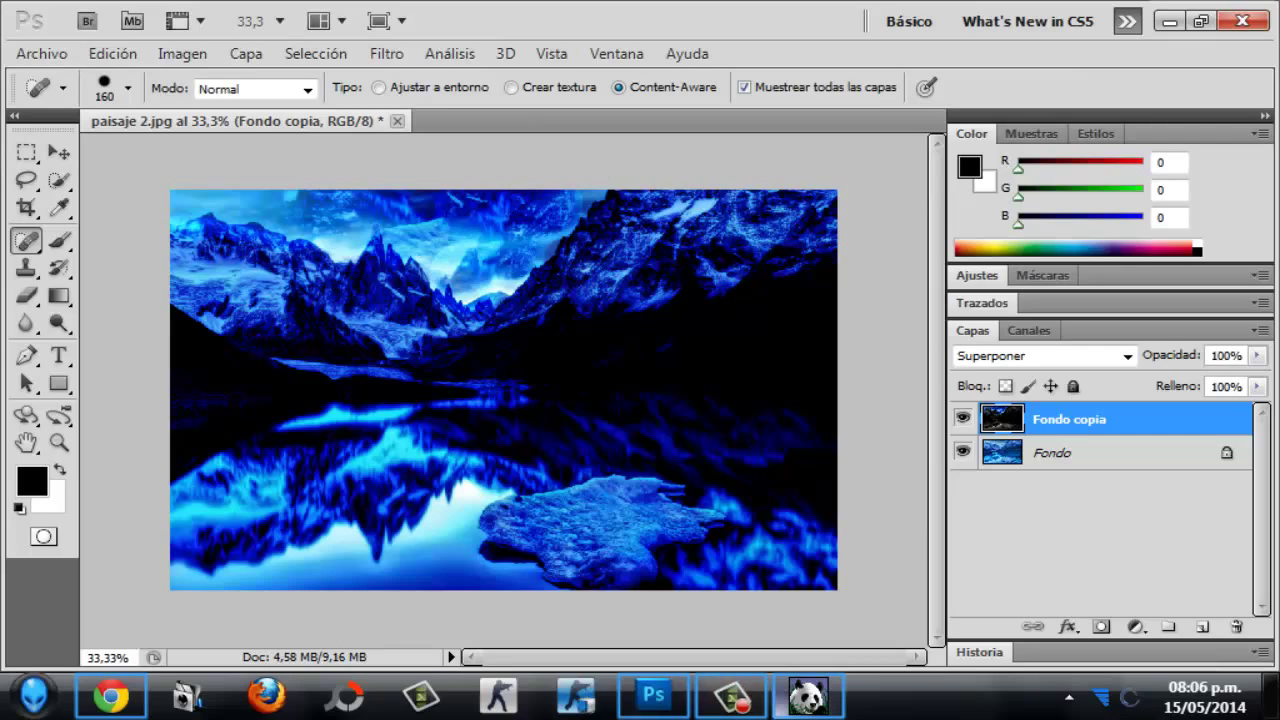
click(731, 695)
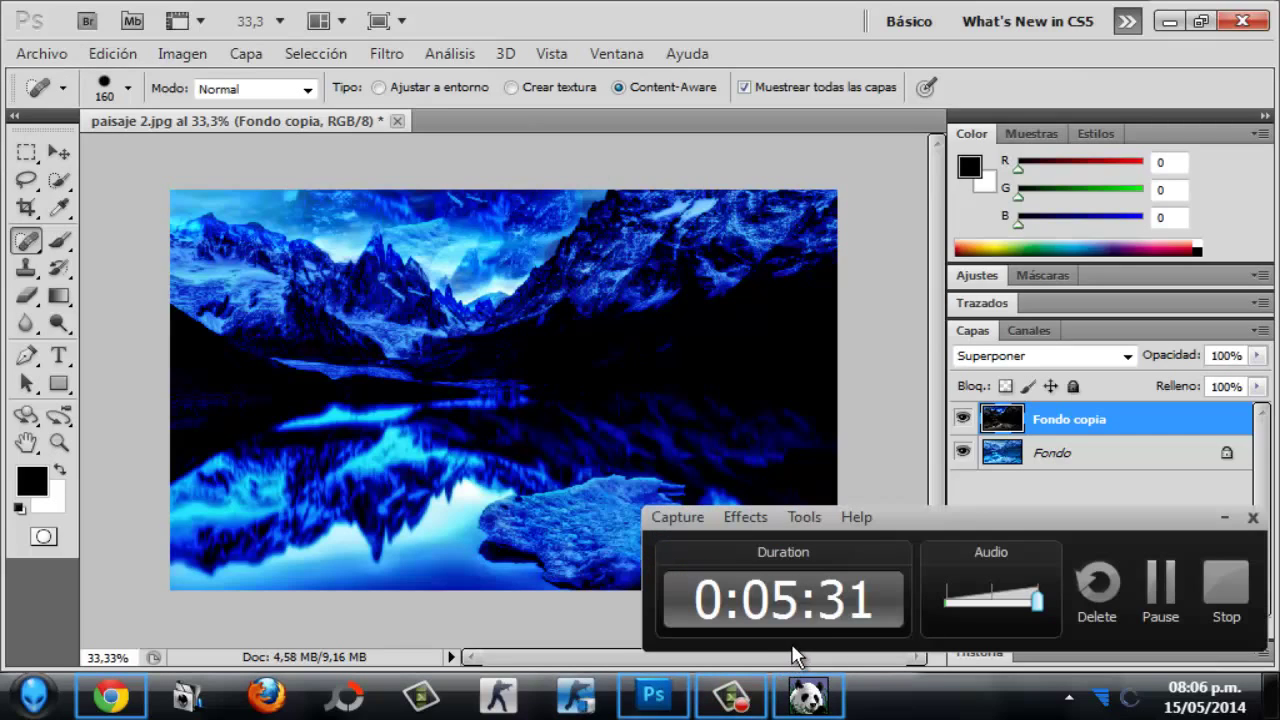
click(1155, 592)
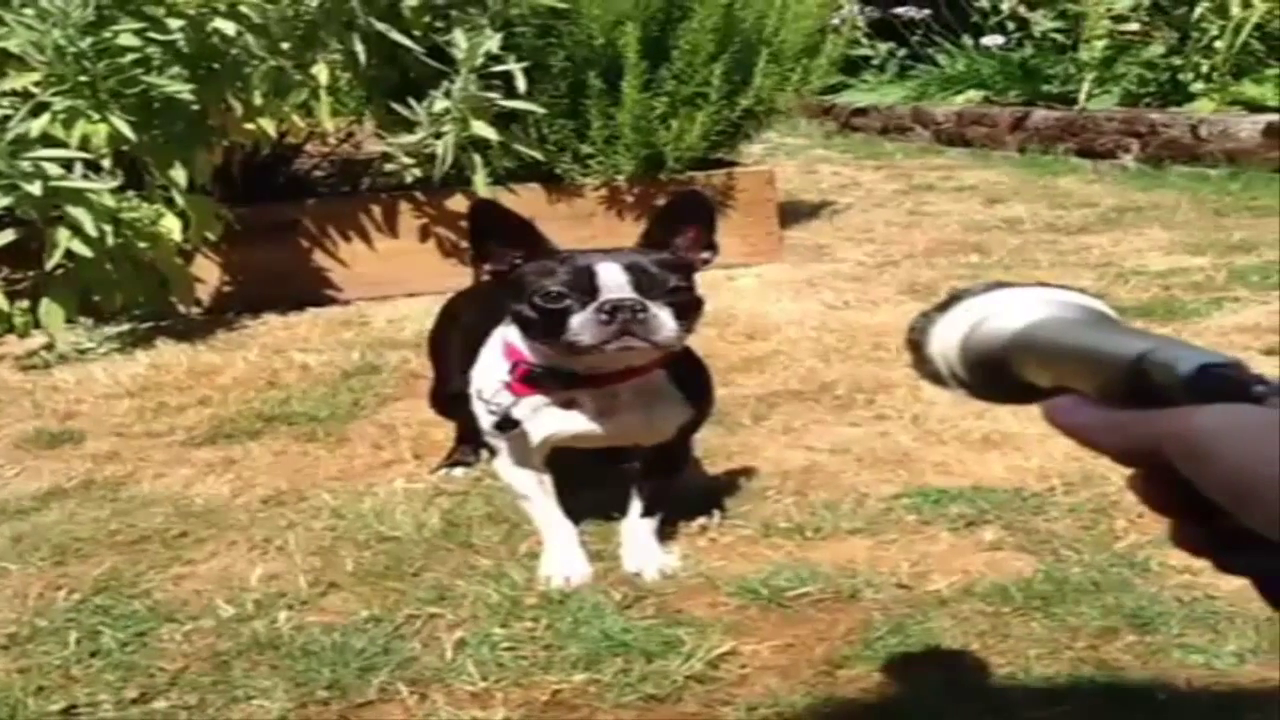